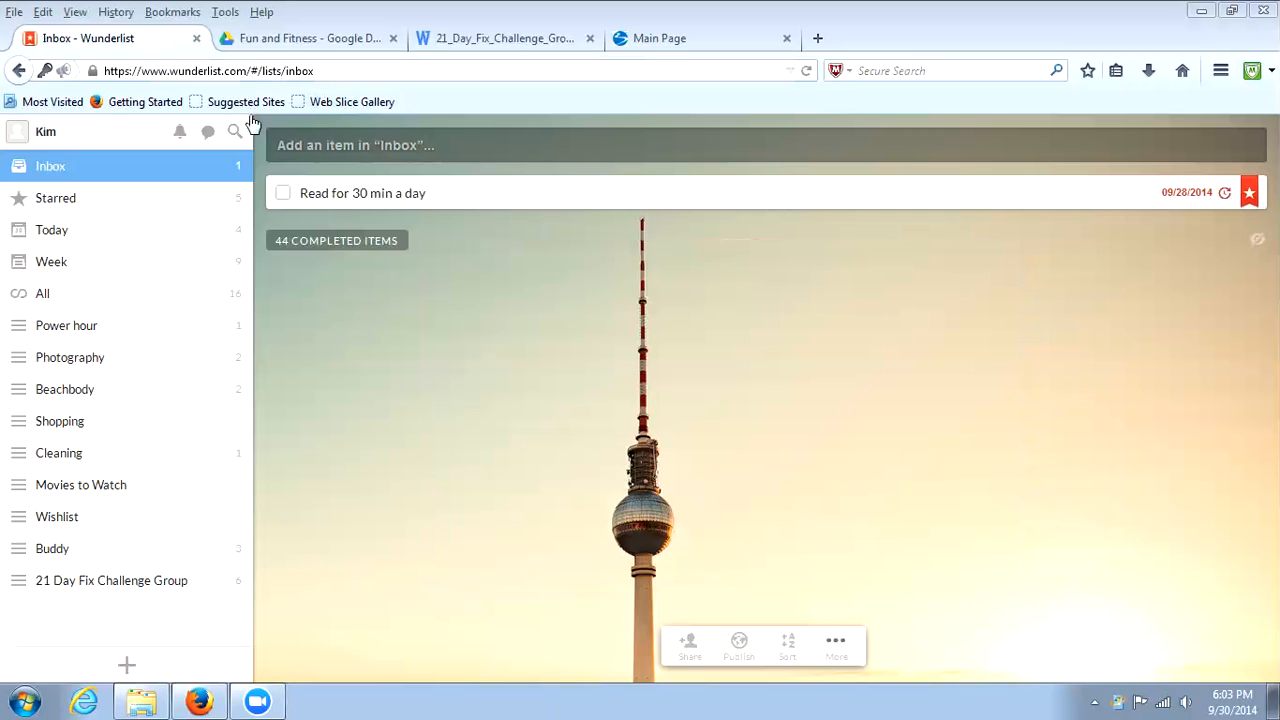
Open the 21 Day Fix coach tools page from the Beachbody Challenge sales and marketing section of the Coach Online Office.
click(676, 44)
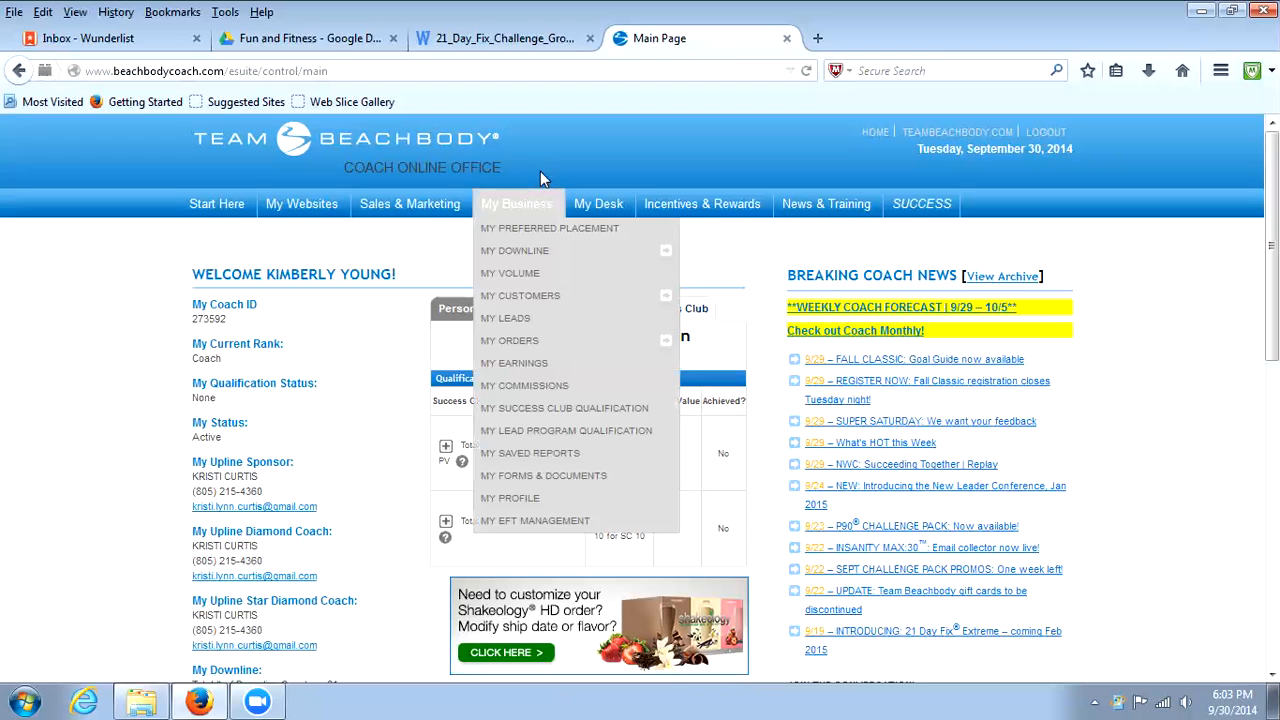
mouse_move(420, 203)
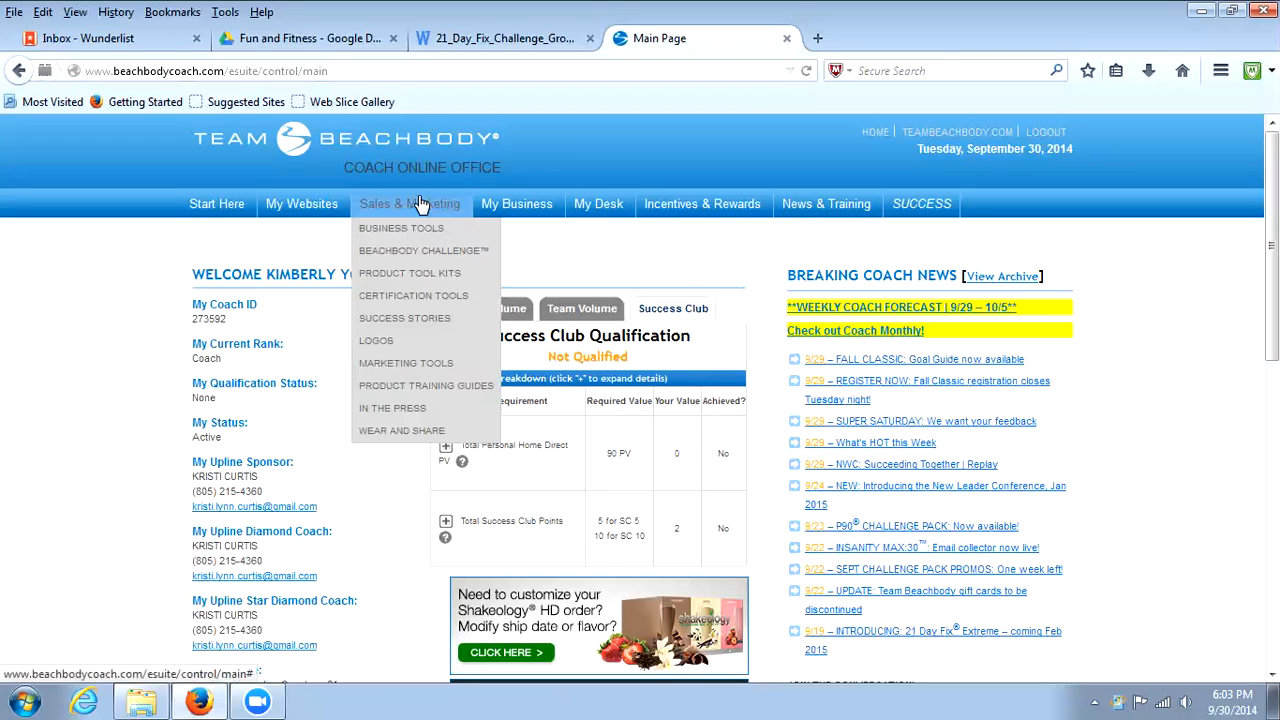
click(397, 251)
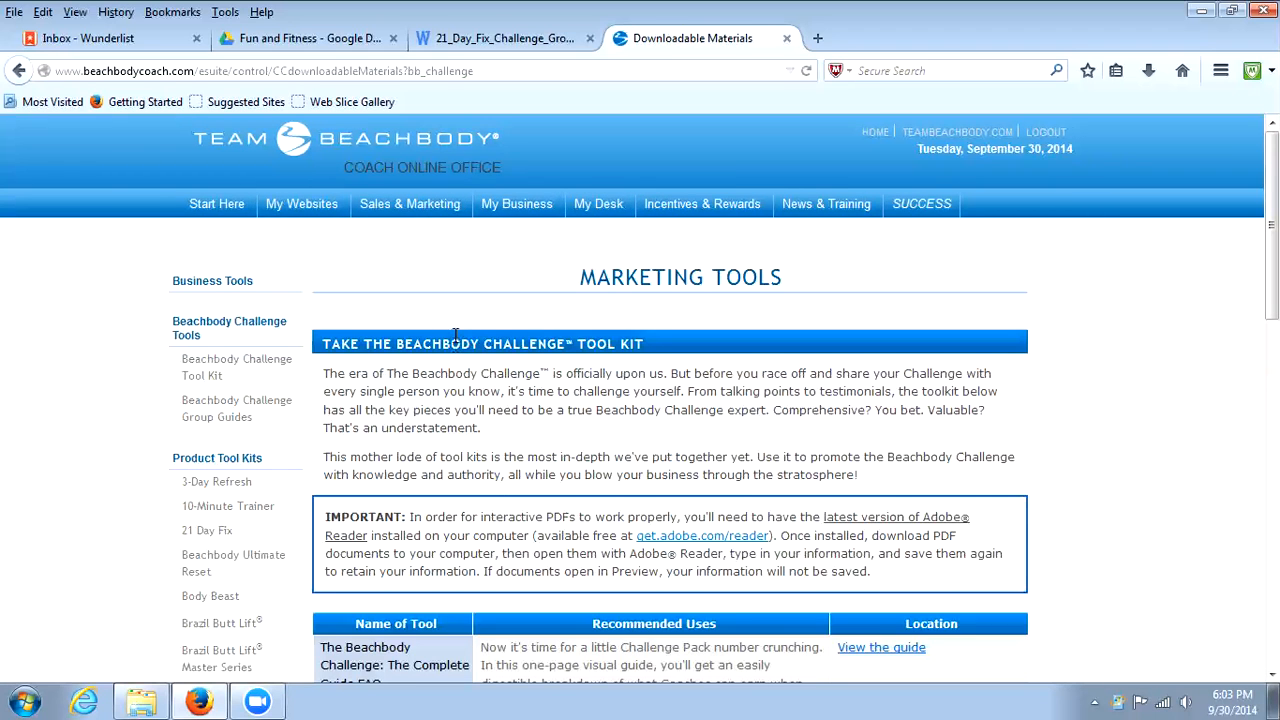
scroll(474, 315, down, 2)
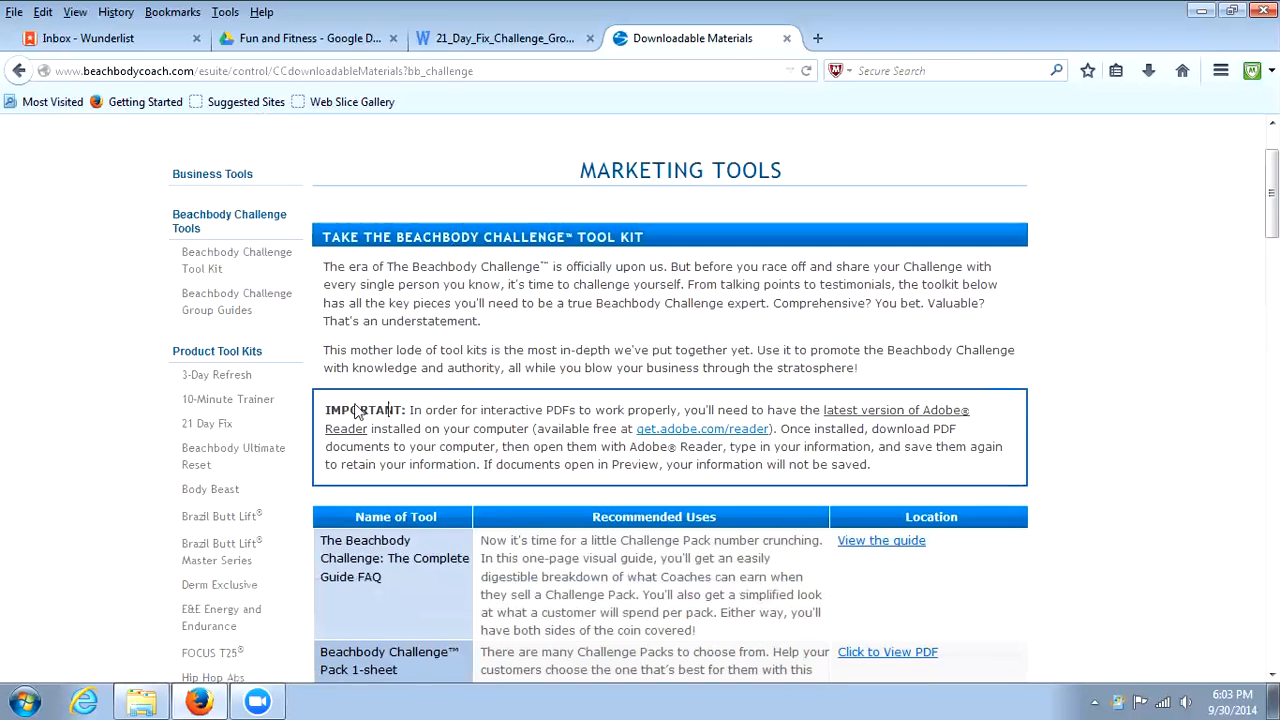
click(210, 425)
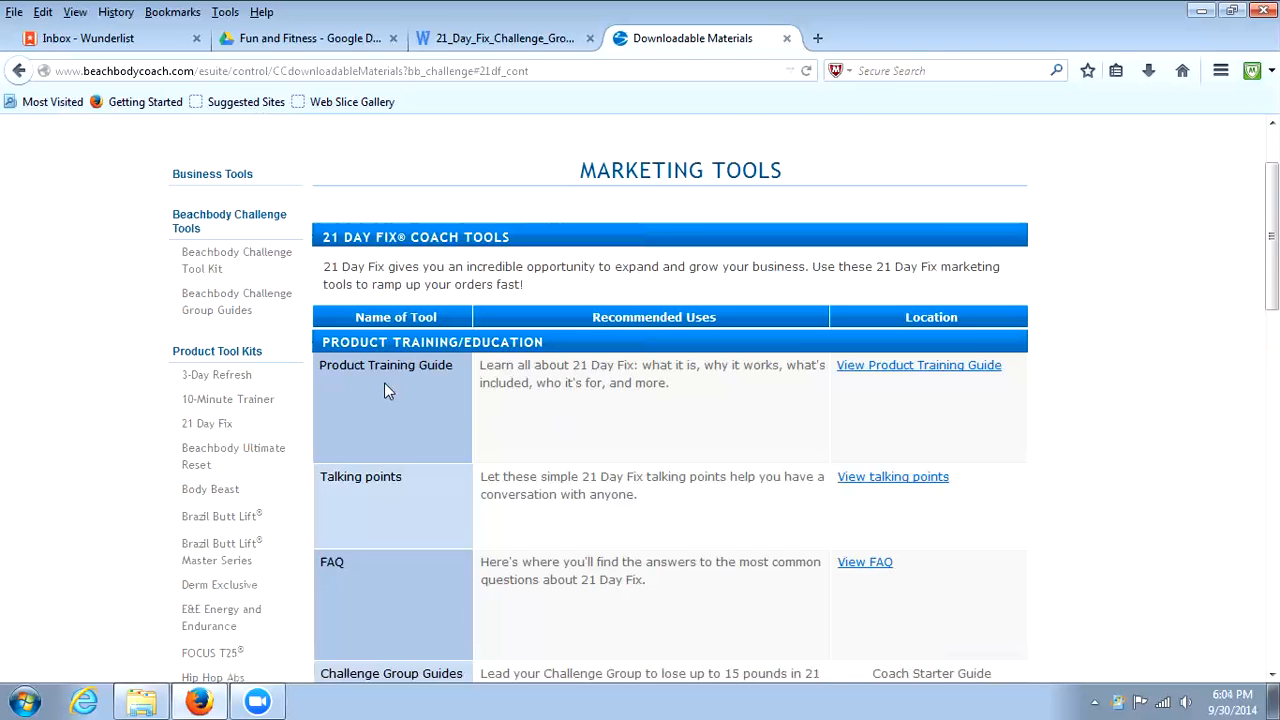
Download the Word version of the Weekly Coaching Guide under Challenge Group Guides and open it in Microsoft Word.
scroll(802, 433, down, 3)
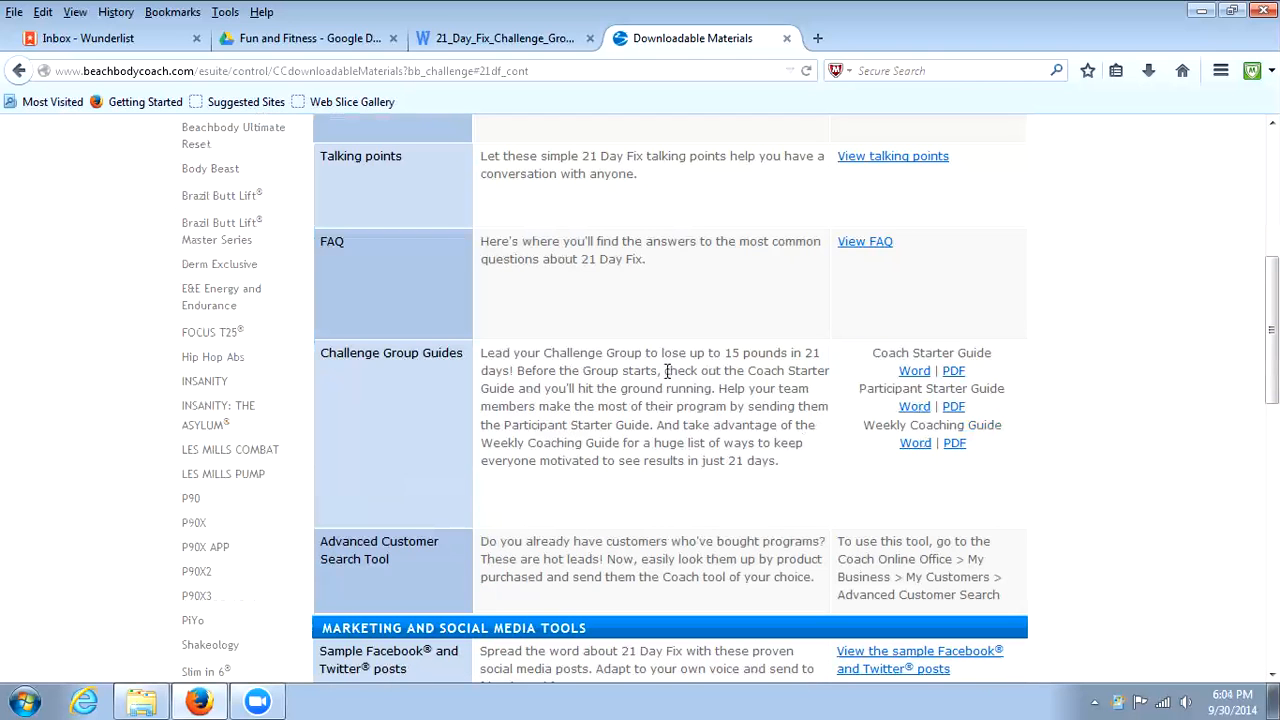
click(920, 446)
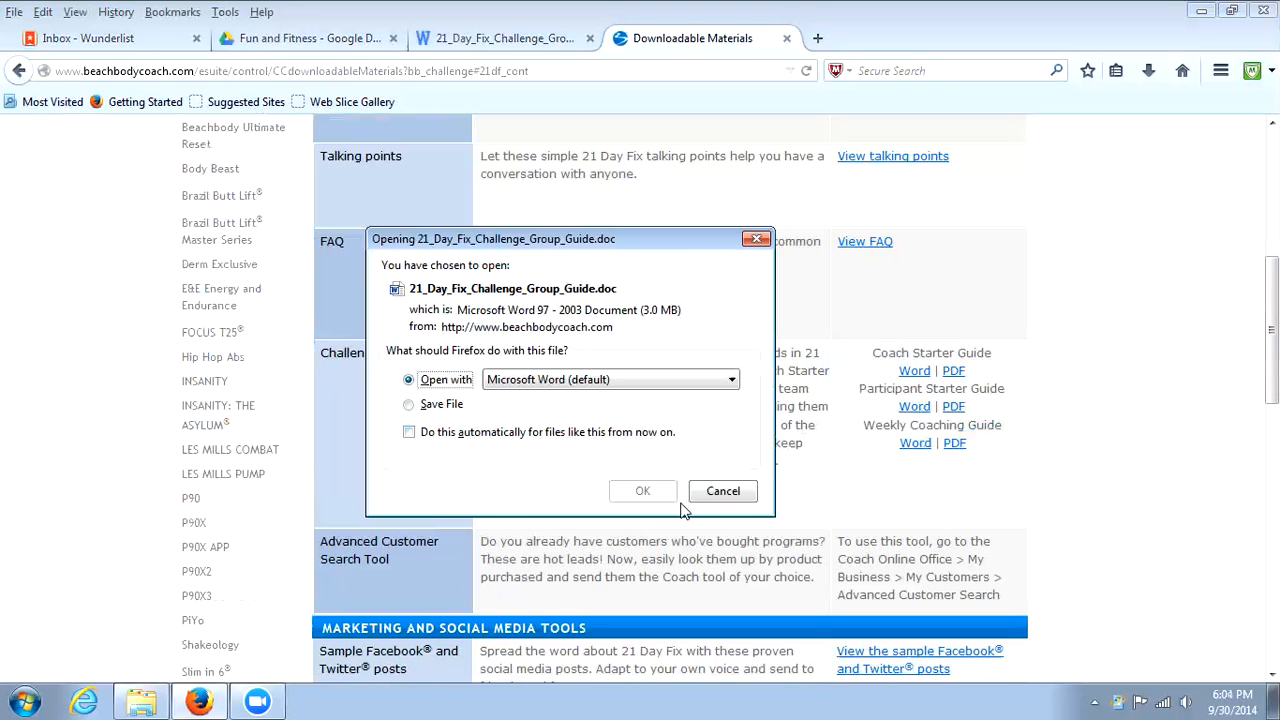
click(645, 496)
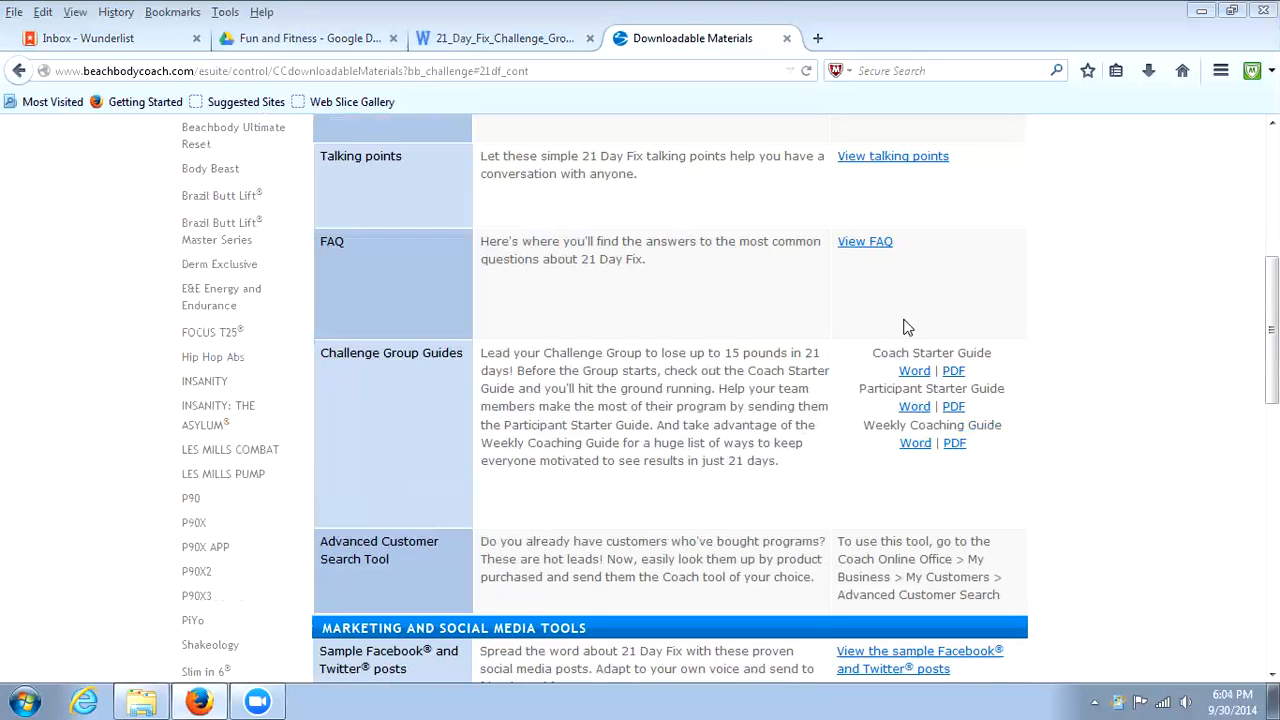
click(1145, 80)
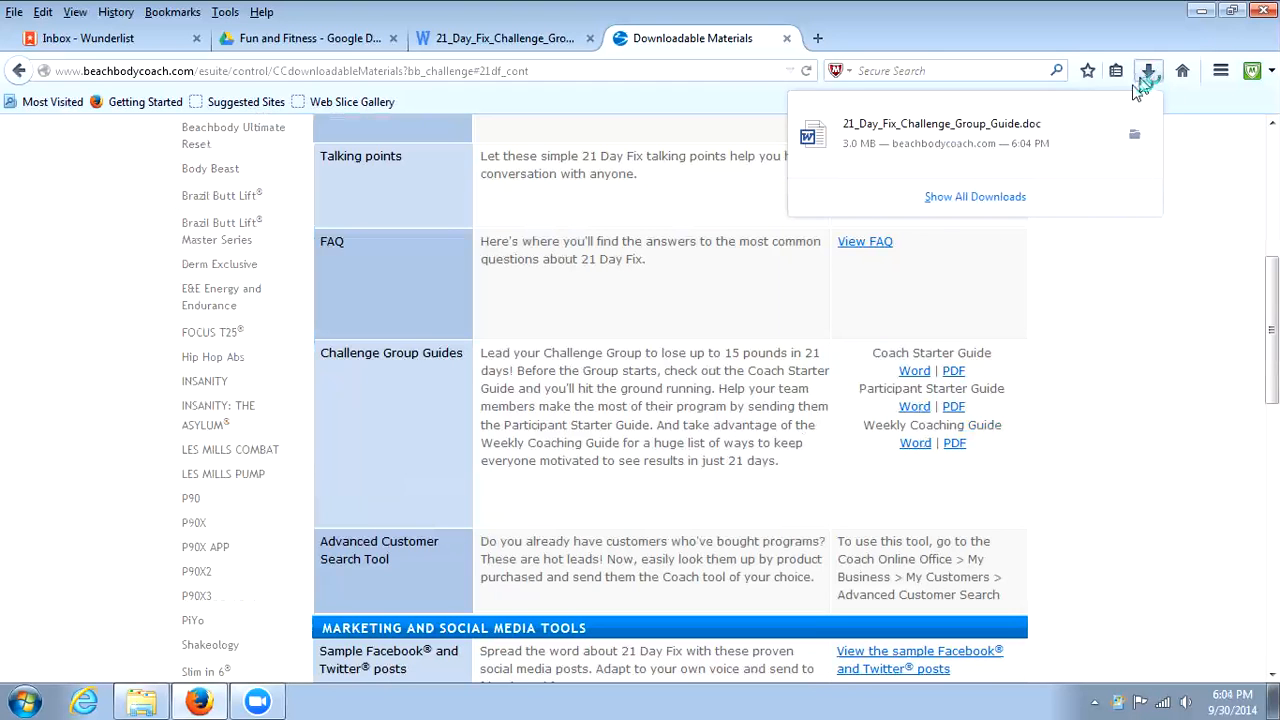
click(983, 143)
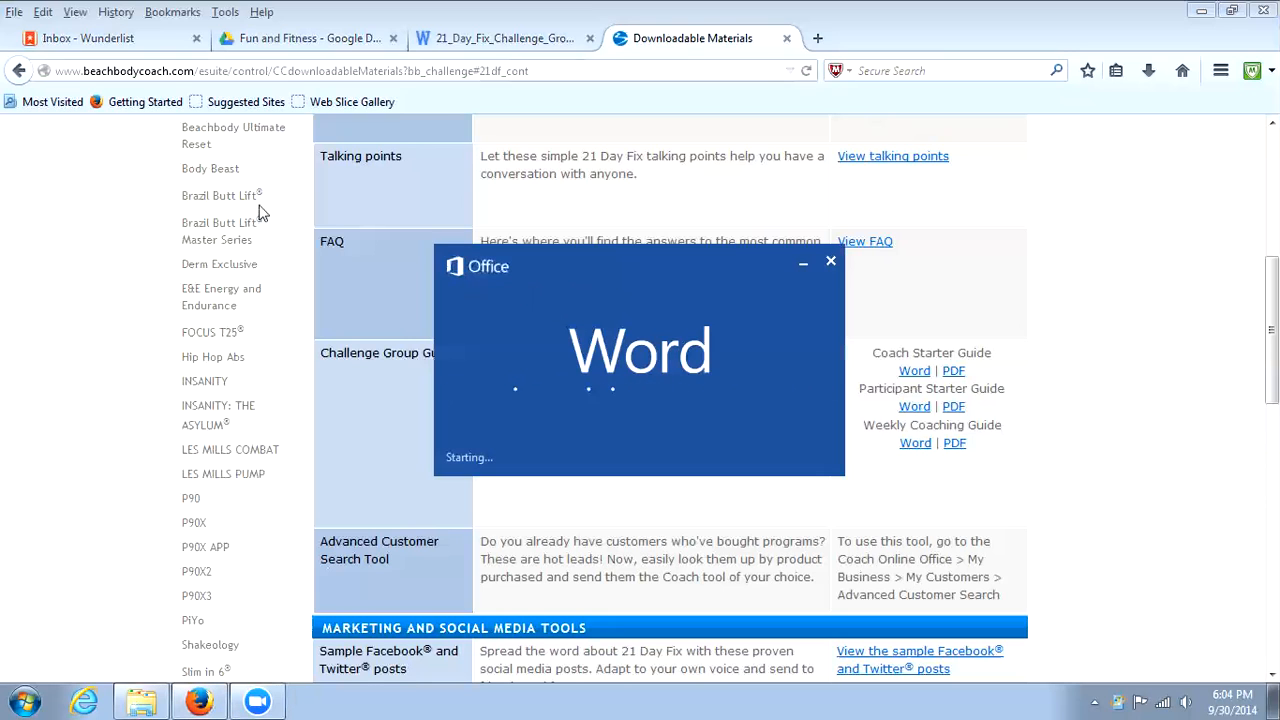
Switch to File Explorer and browse the guide images in the extracted assets folder inside Challenge Group Guides.
click(145, 701)
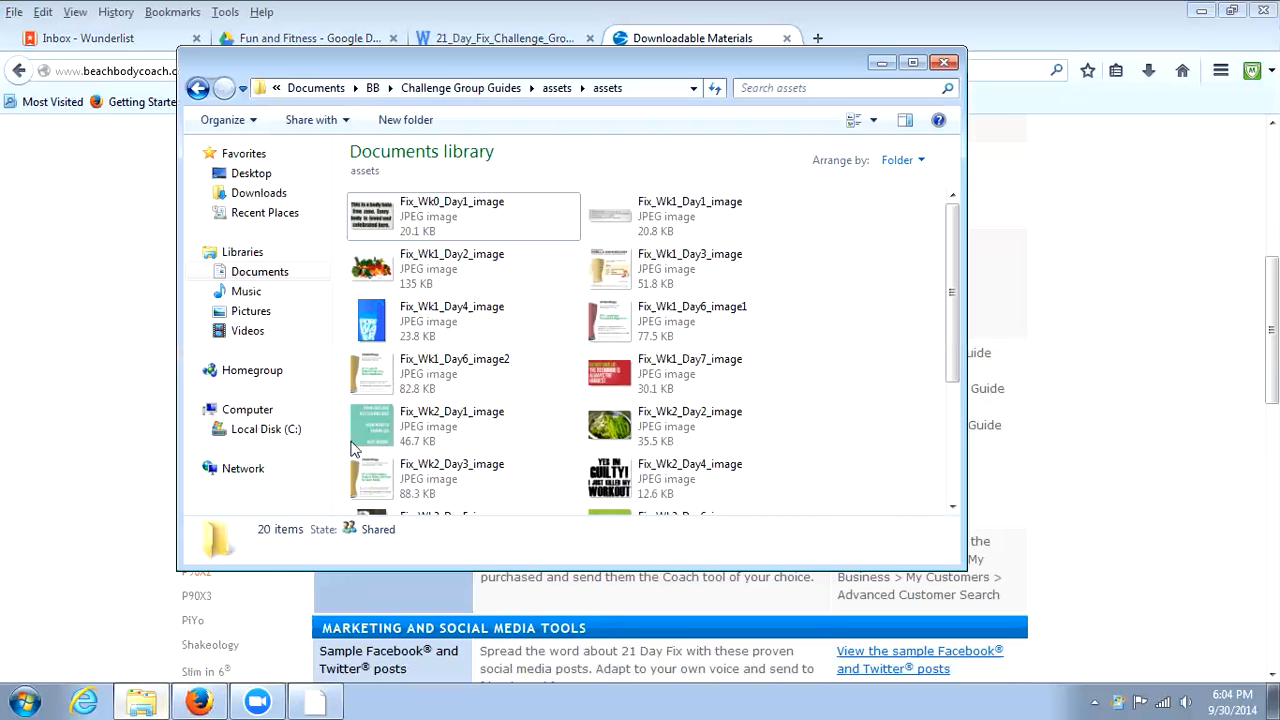
click(455, 90)
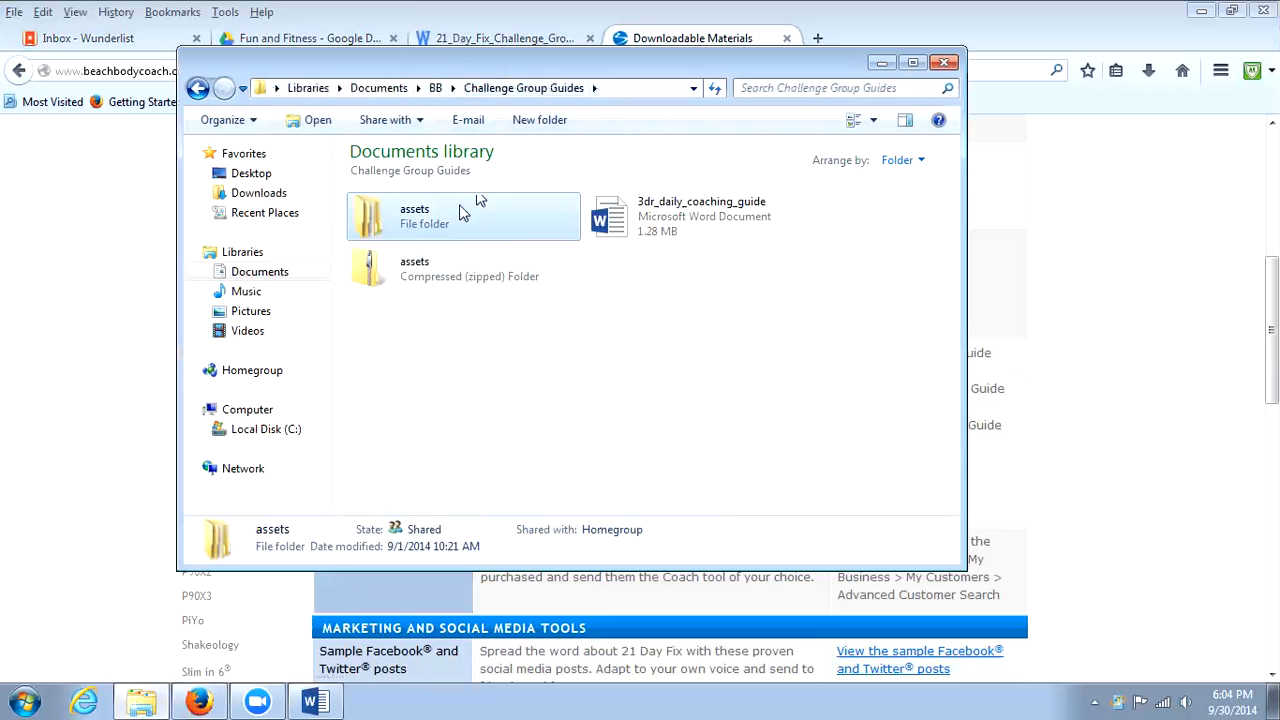
click(417, 276)
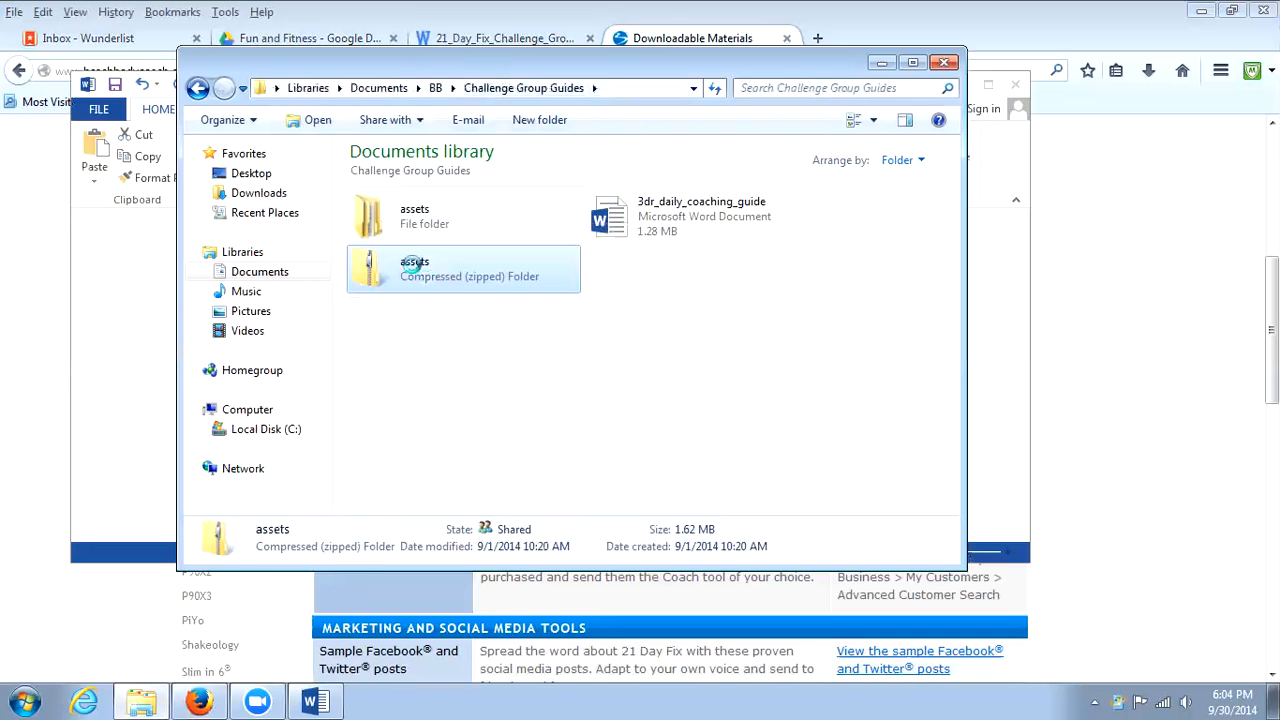
right_click(415, 266)
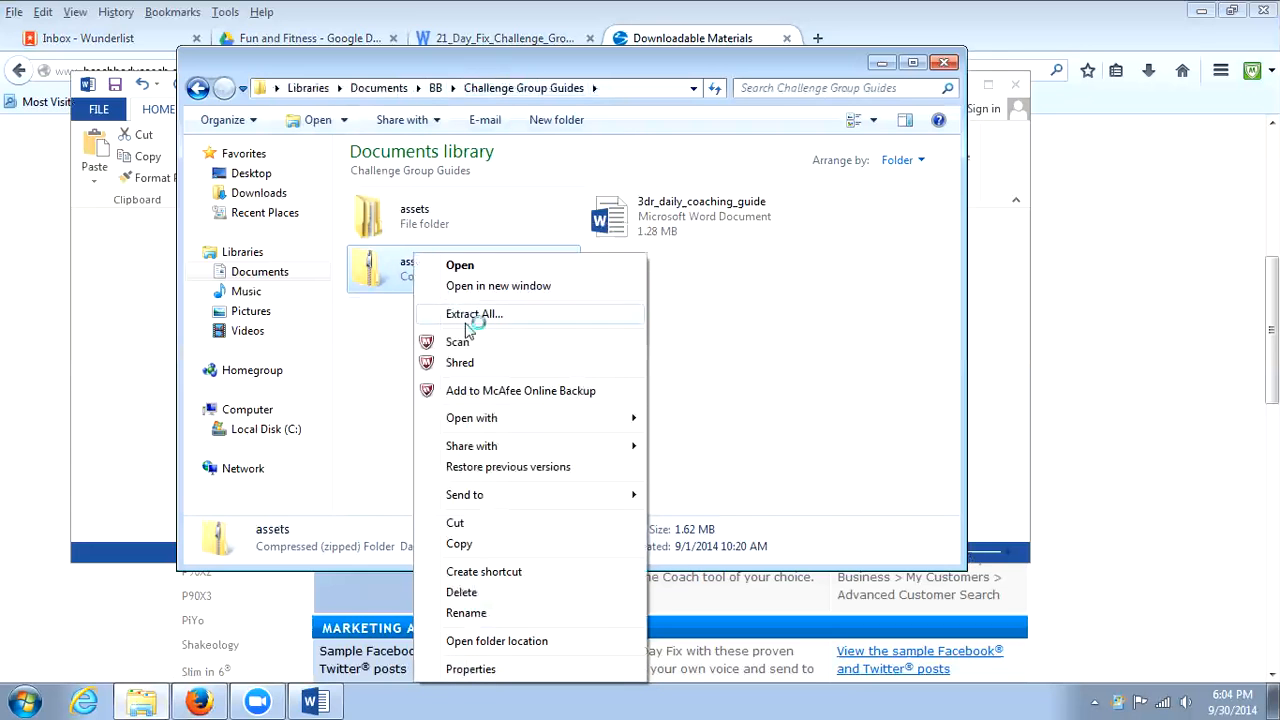
click(388, 222)
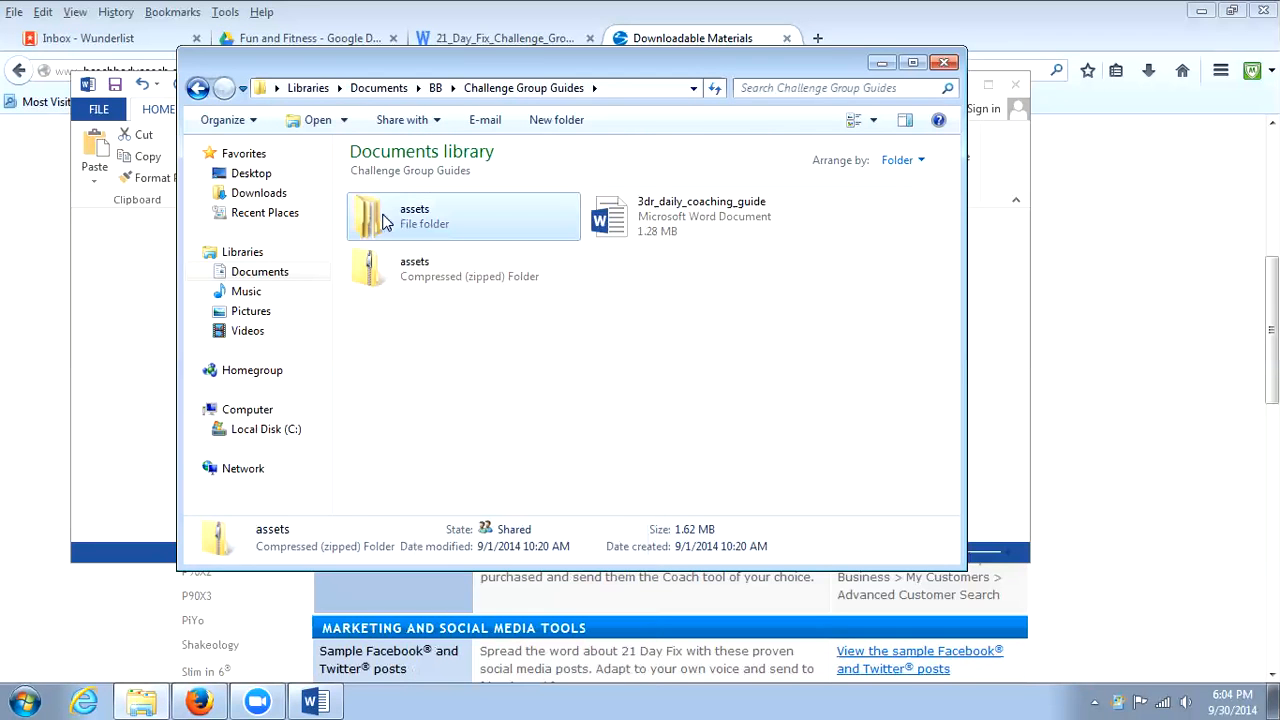
double_click(388, 222)
double_click(443, 229)
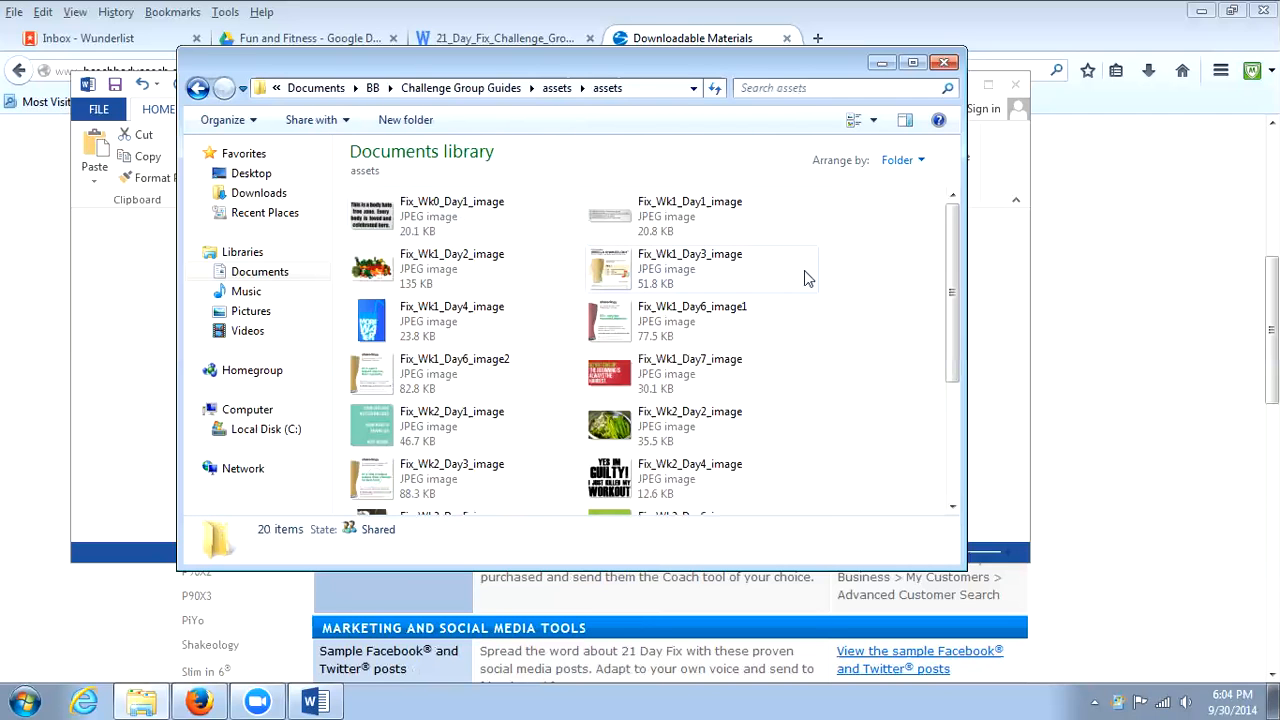
drag(950, 255, 923, 166)
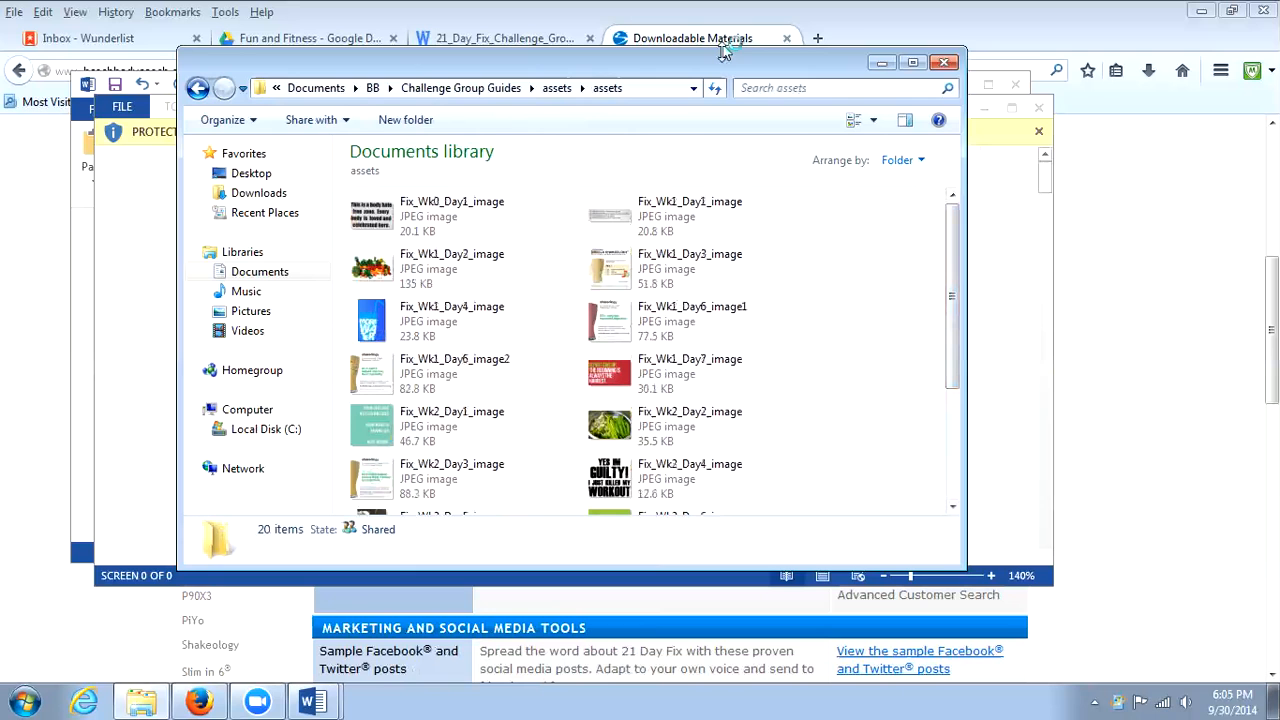
Clear the folder window away, enable editing of the downloaded guide in Word and open it as a Read Only copy.
drag(724, 52, 724, 195)
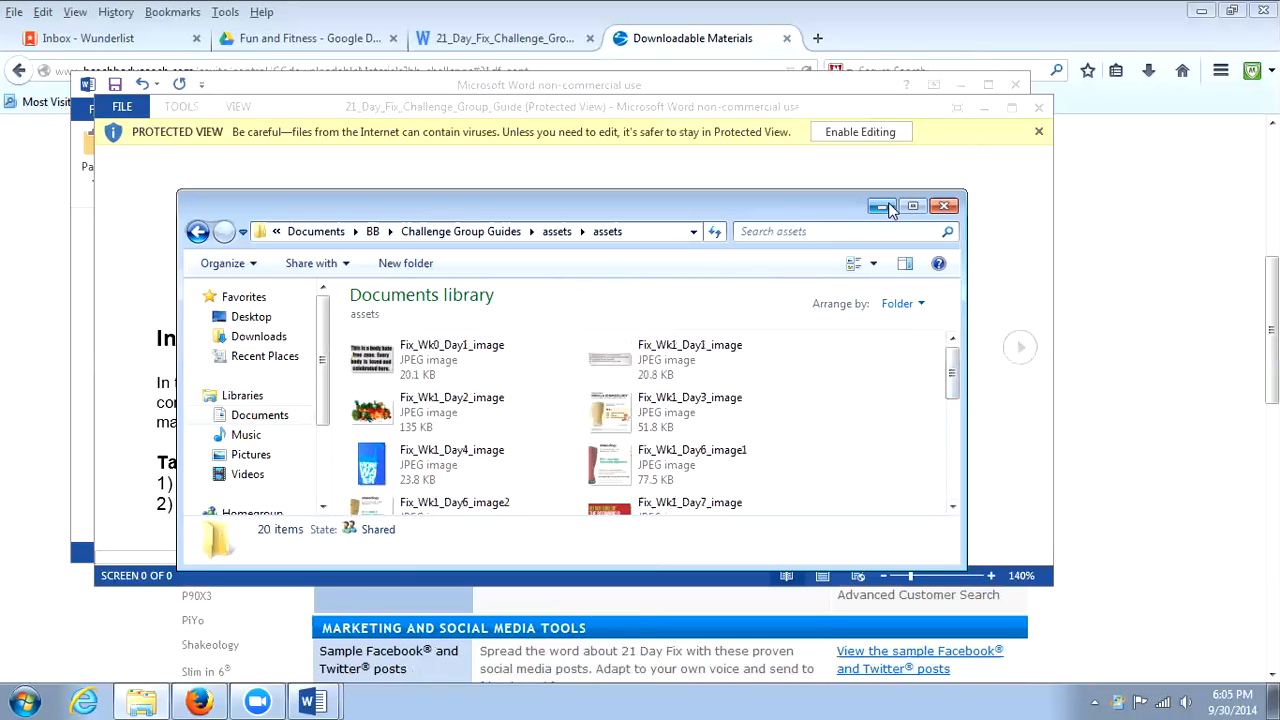
click(881, 206)
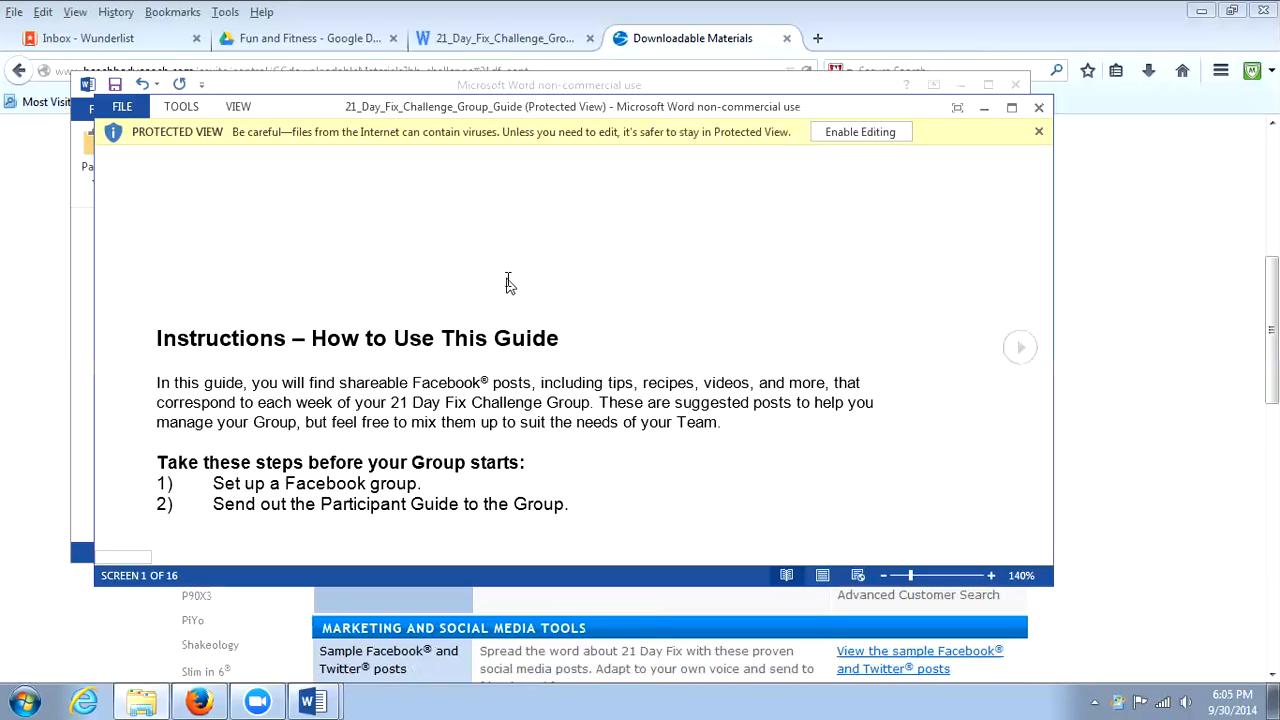
click(861, 132)
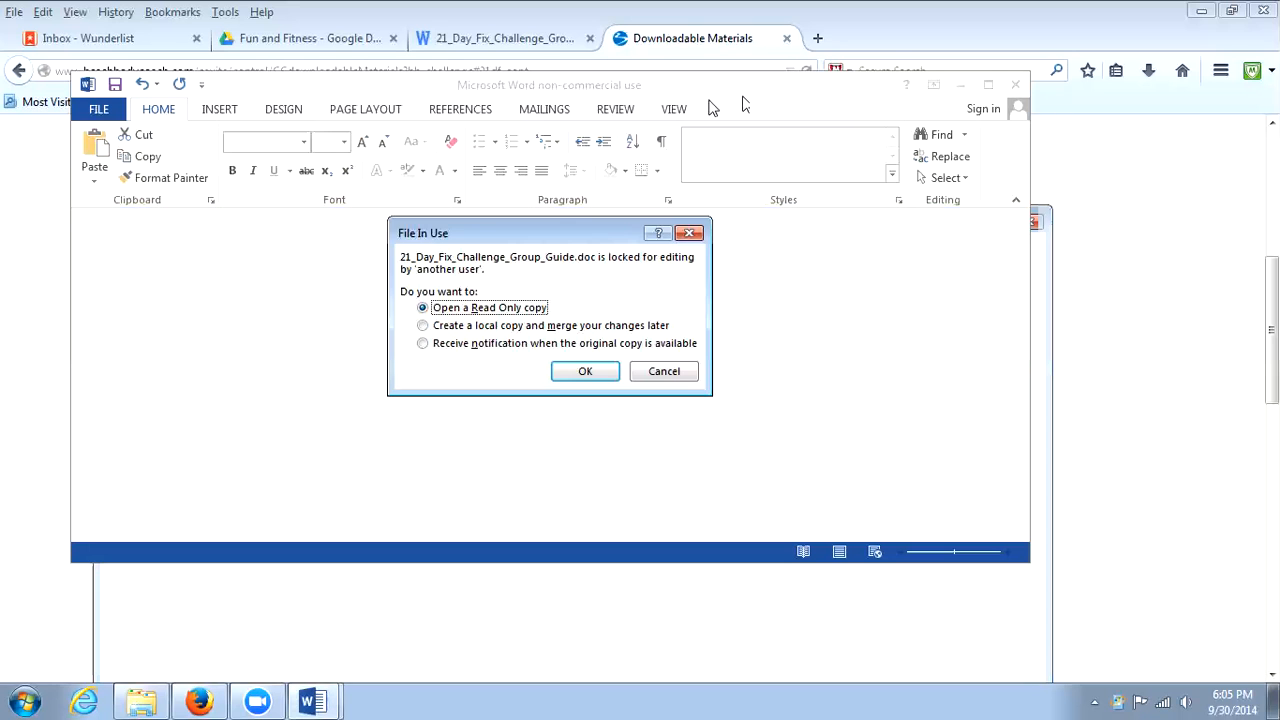
click(583, 371)
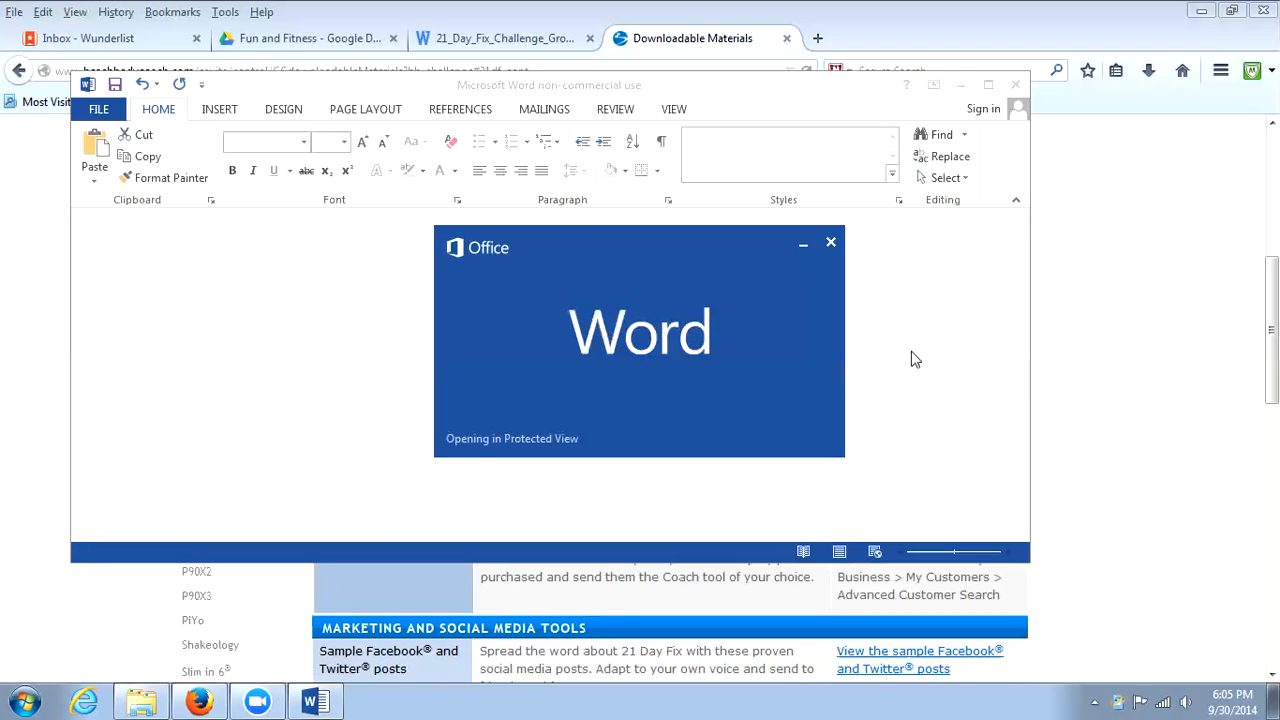
Switch to 21_Day_Fix_Challenge_Group_Guide.docx in Google Drive and review its instructions through the Prep Week 0 table.
click(428, 42)
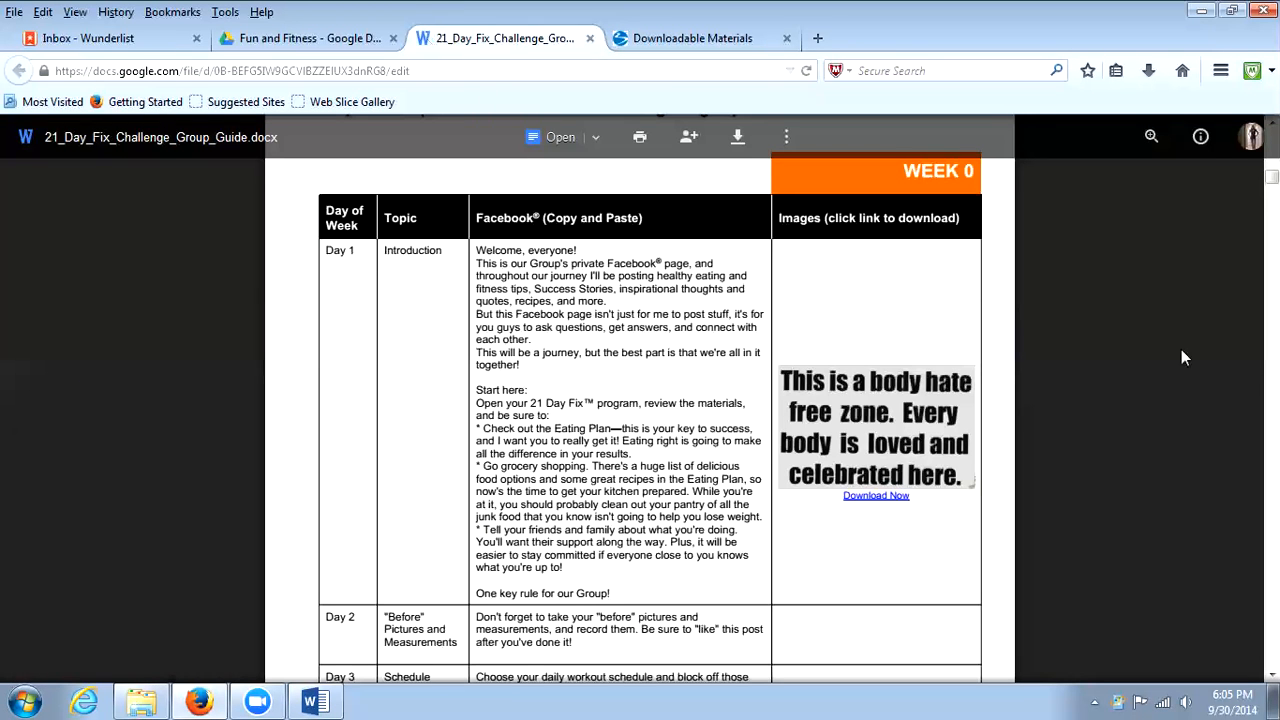
drag(1272, 177, 1272, 138)
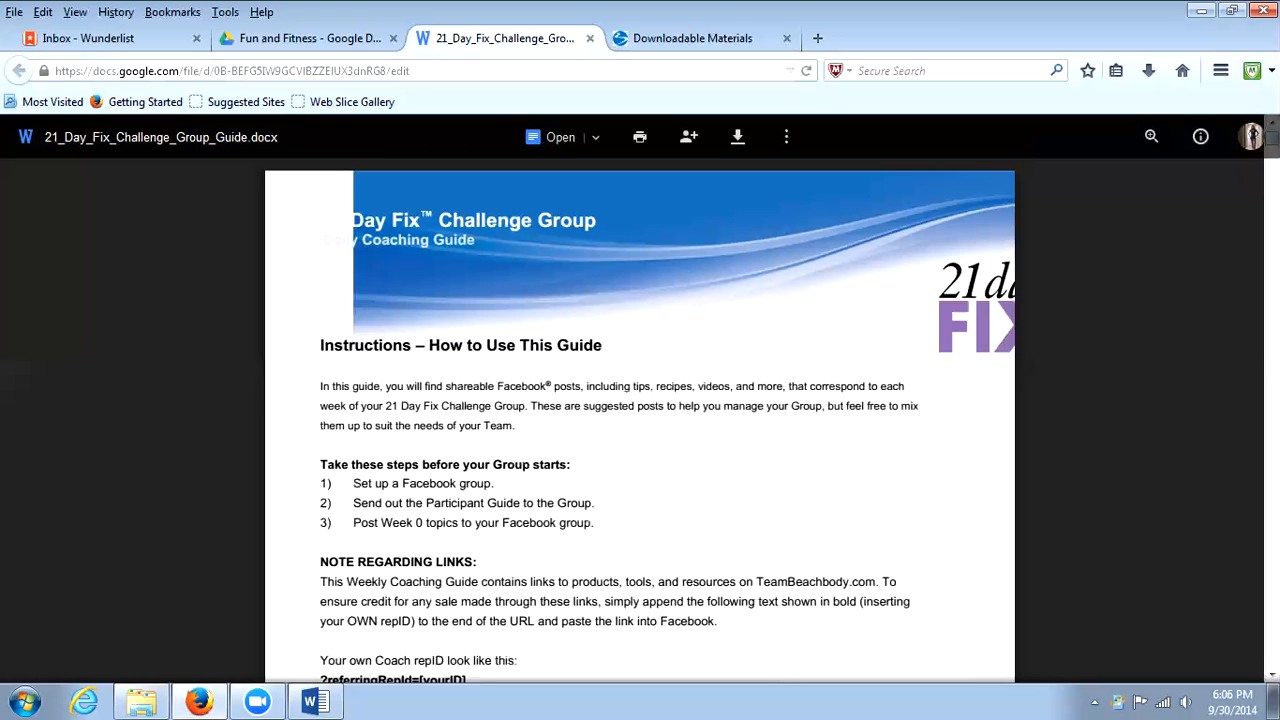
scroll(640, 400, down, 2)
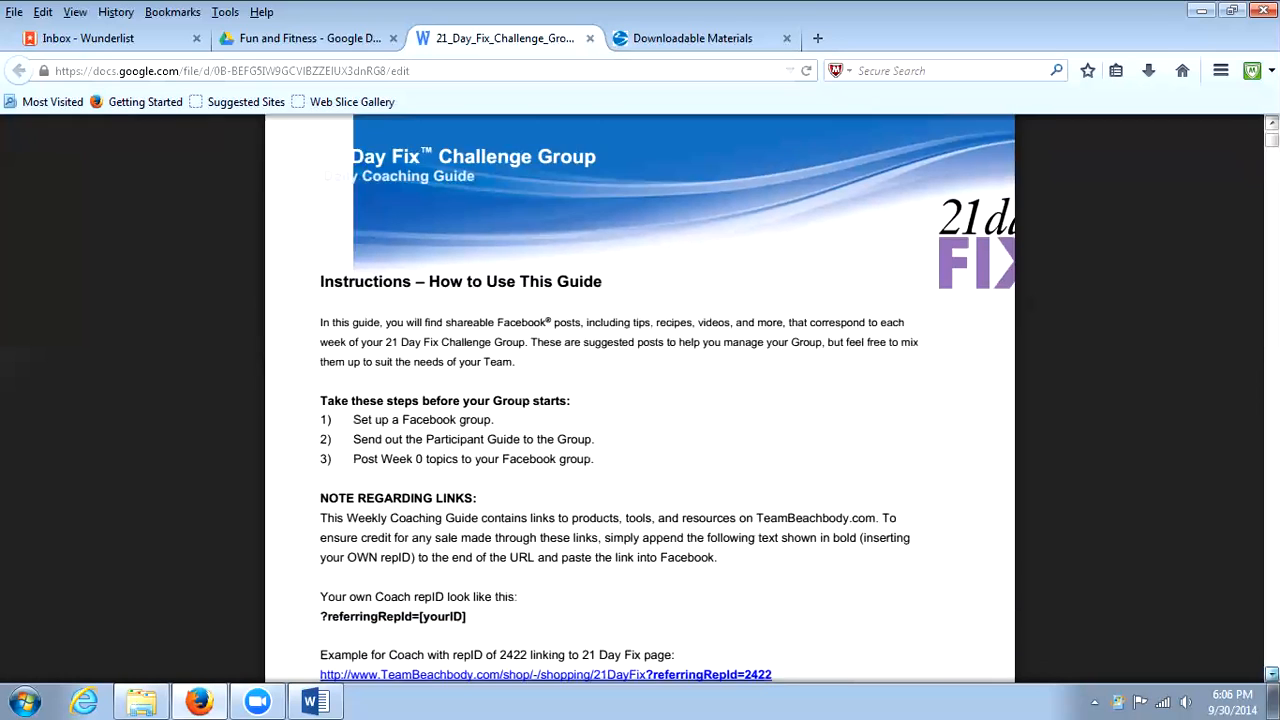
scroll(432, 451, down, 3)
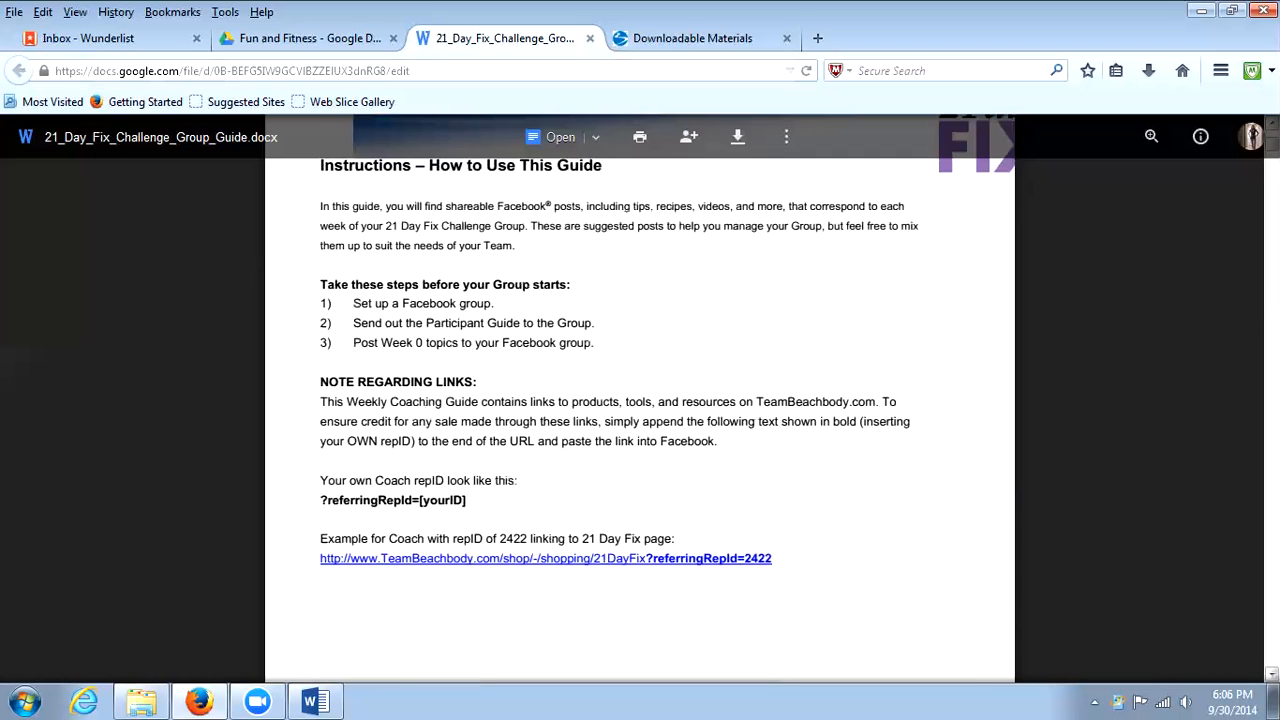
scroll(668, 400, down, 8)
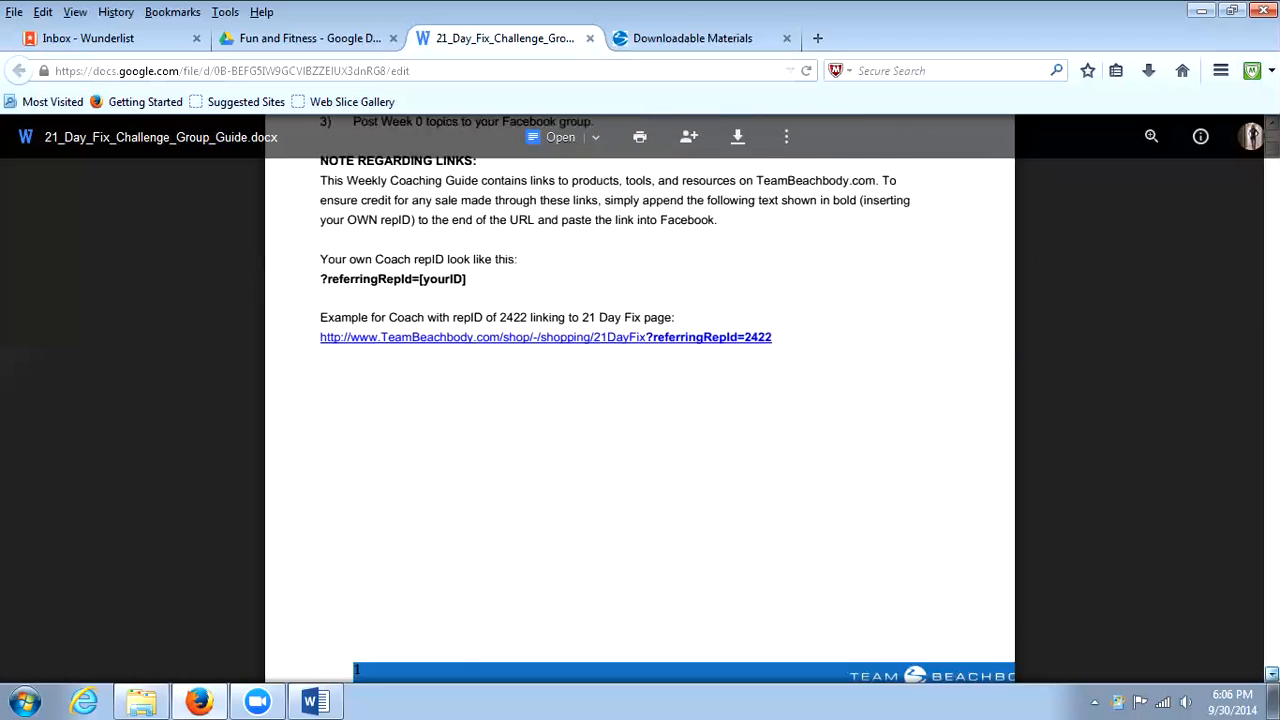
scroll(640, 400, down, 5)
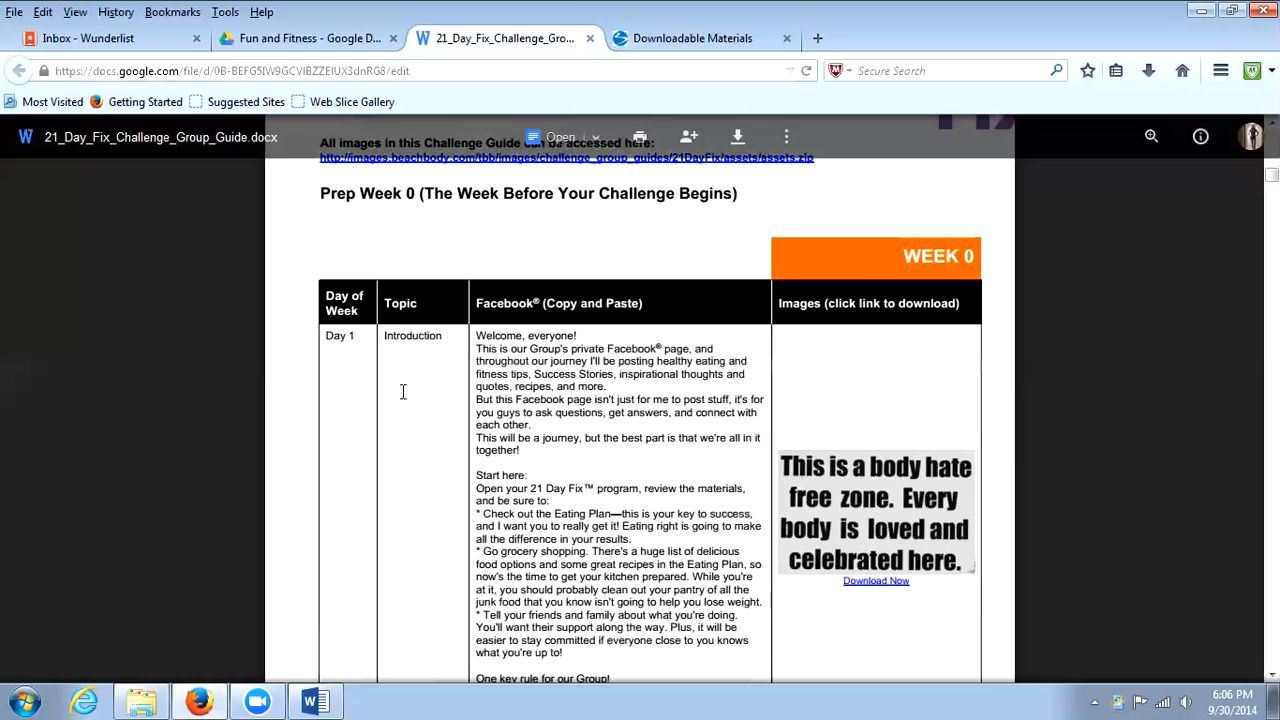
drag(476, 335, 620, 663)
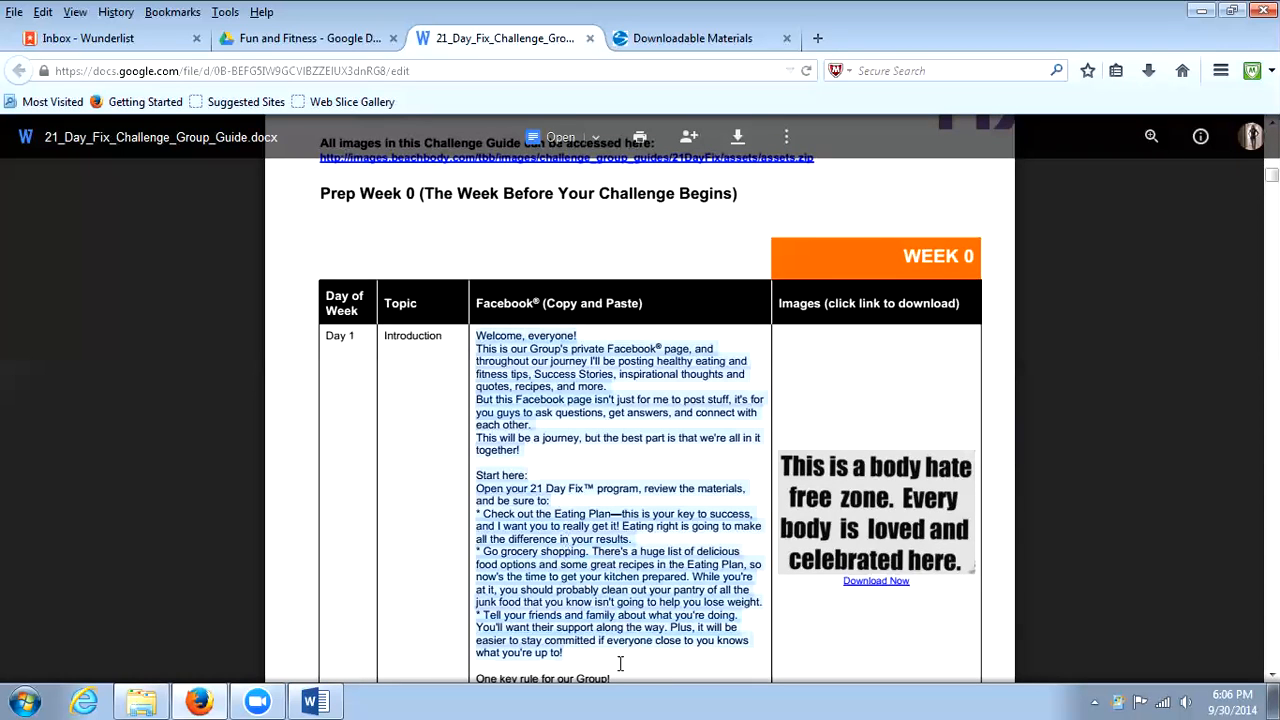
scroll(620, 663, down, 1)
click(686, 557)
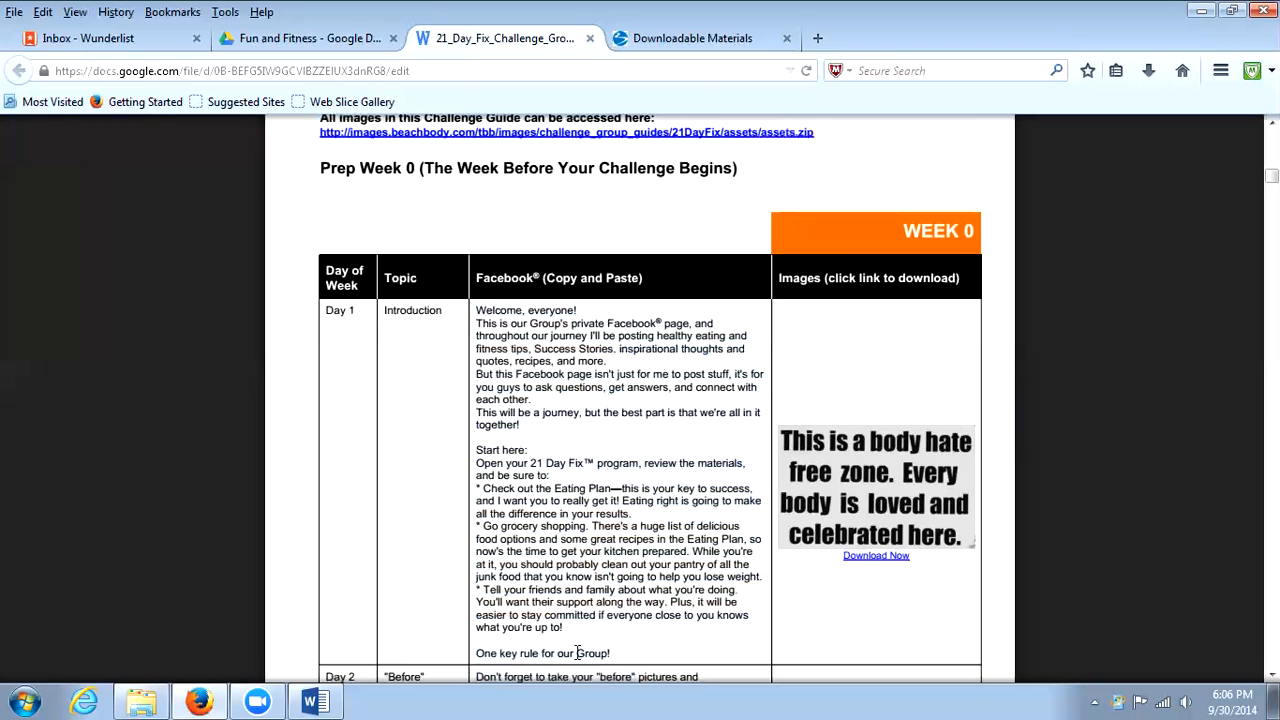
key(ctrl+a)
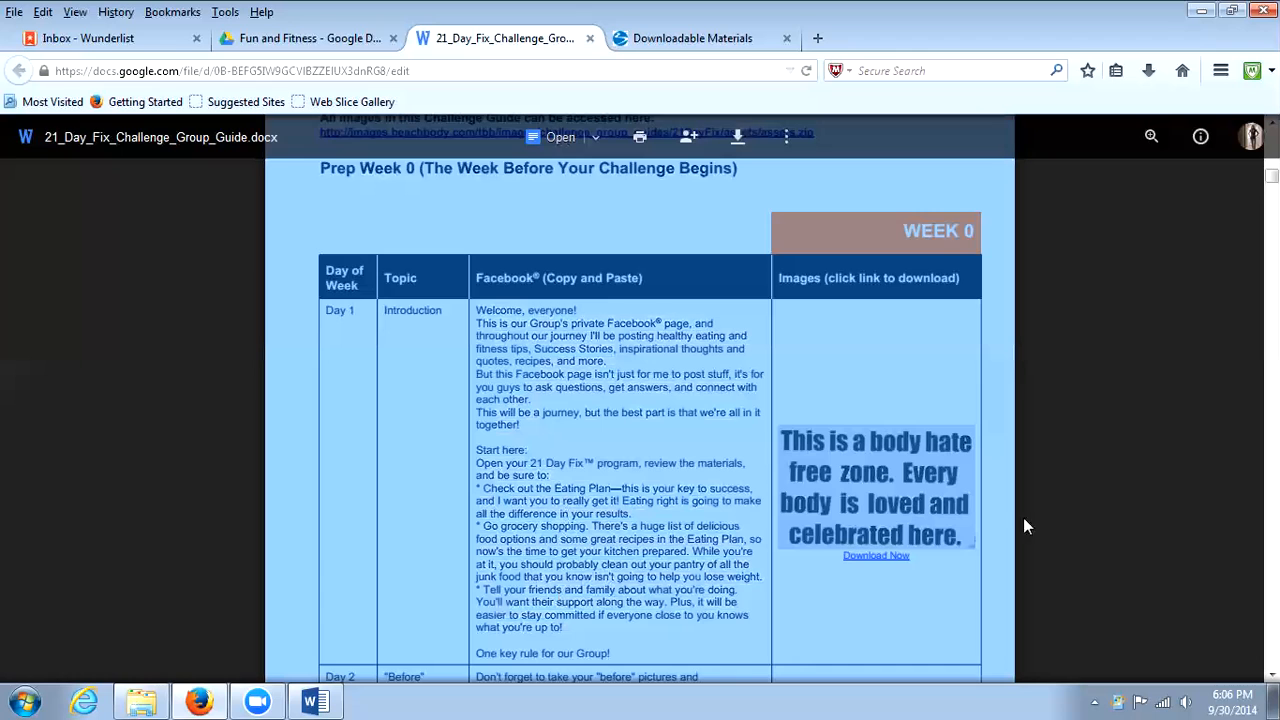
Switch to Word and page through the protected guide to the Week 0 Day 4 entry.
click(312, 702)
scroll(766, 211, down, 5)
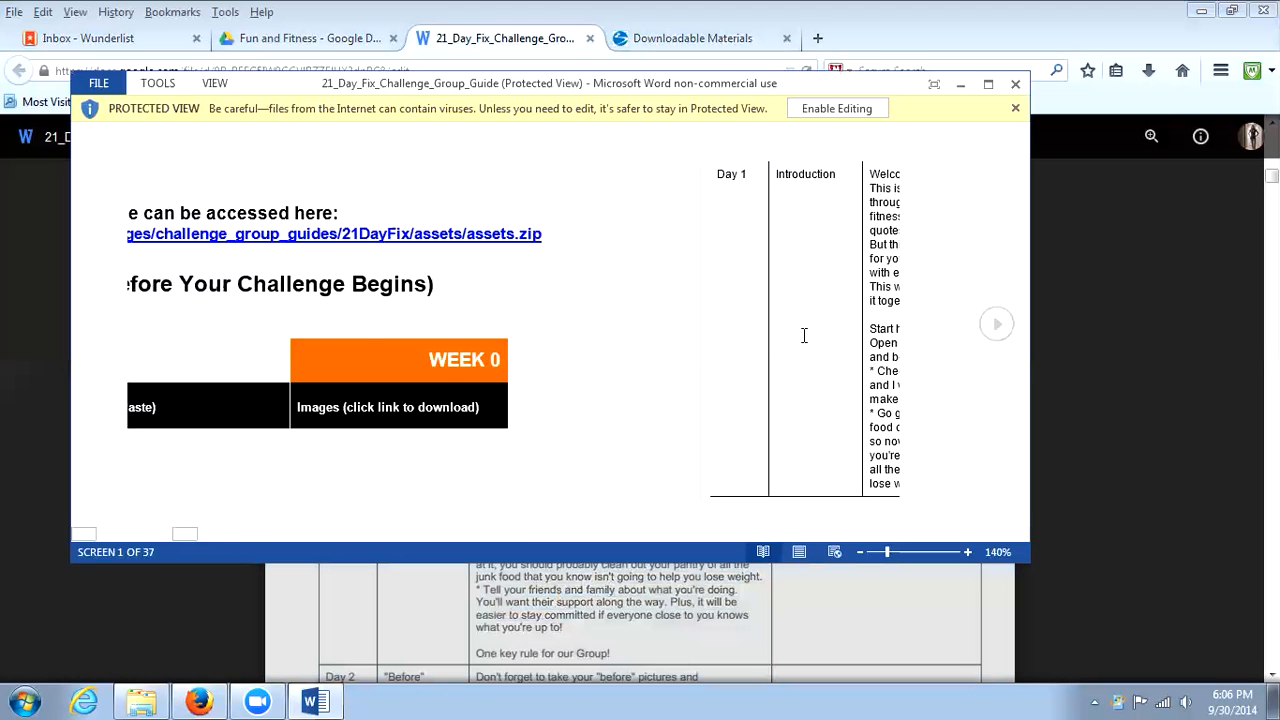
scroll(797, 294, down, 2)
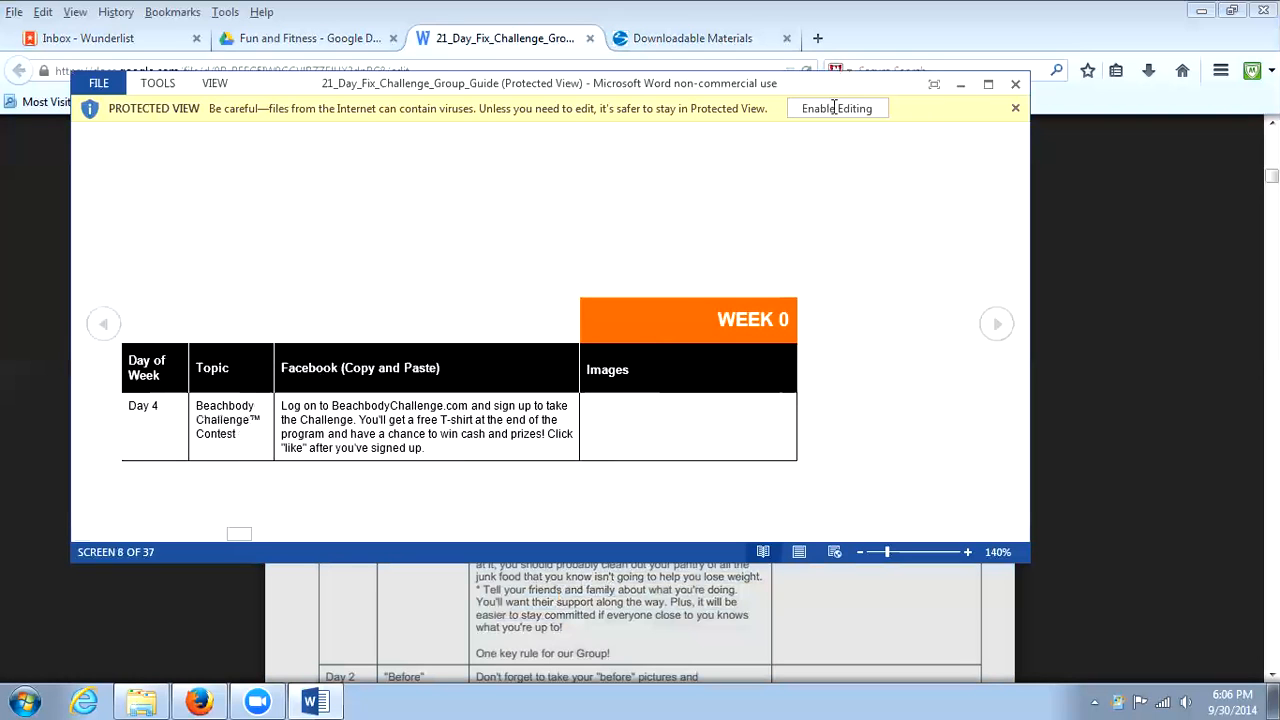
Return to the Google Drive guide, select the complete Week 0 Day 1 Facebook post text and switch to the Wunderlist inbox.
drag(874, 620, 491, 437)
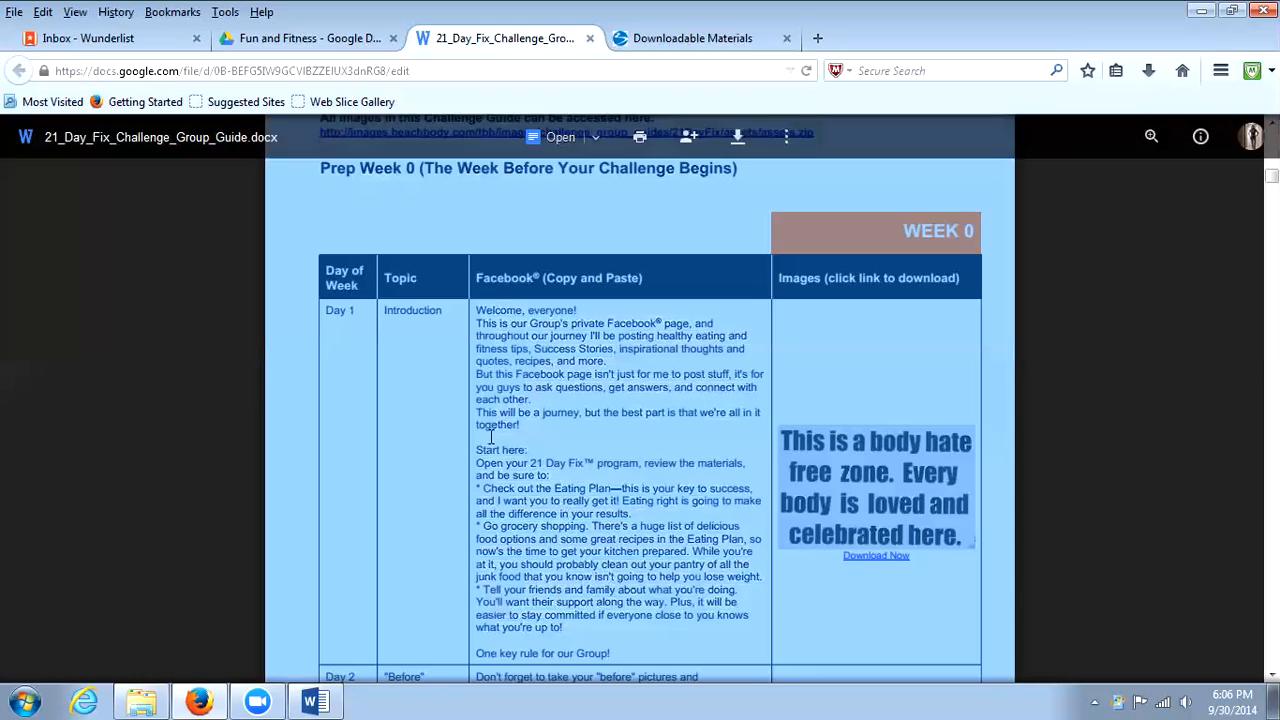
drag(483, 310, 611, 650)
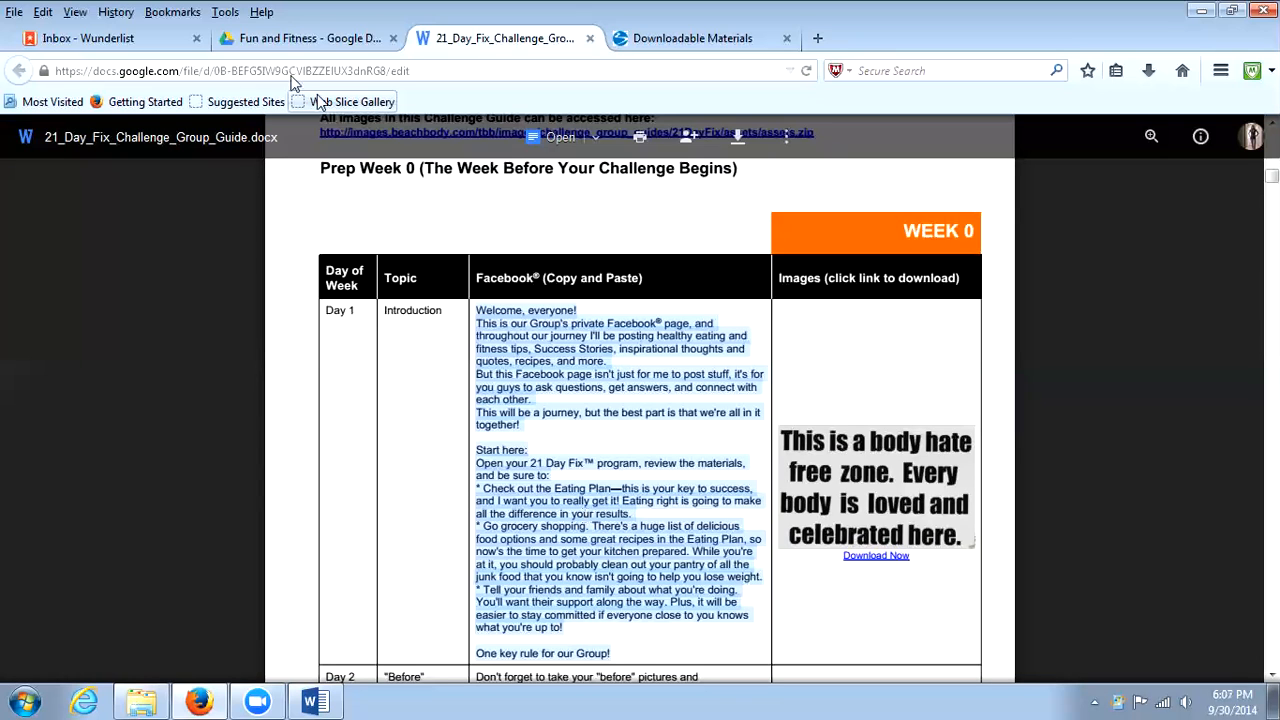
click(120, 38)
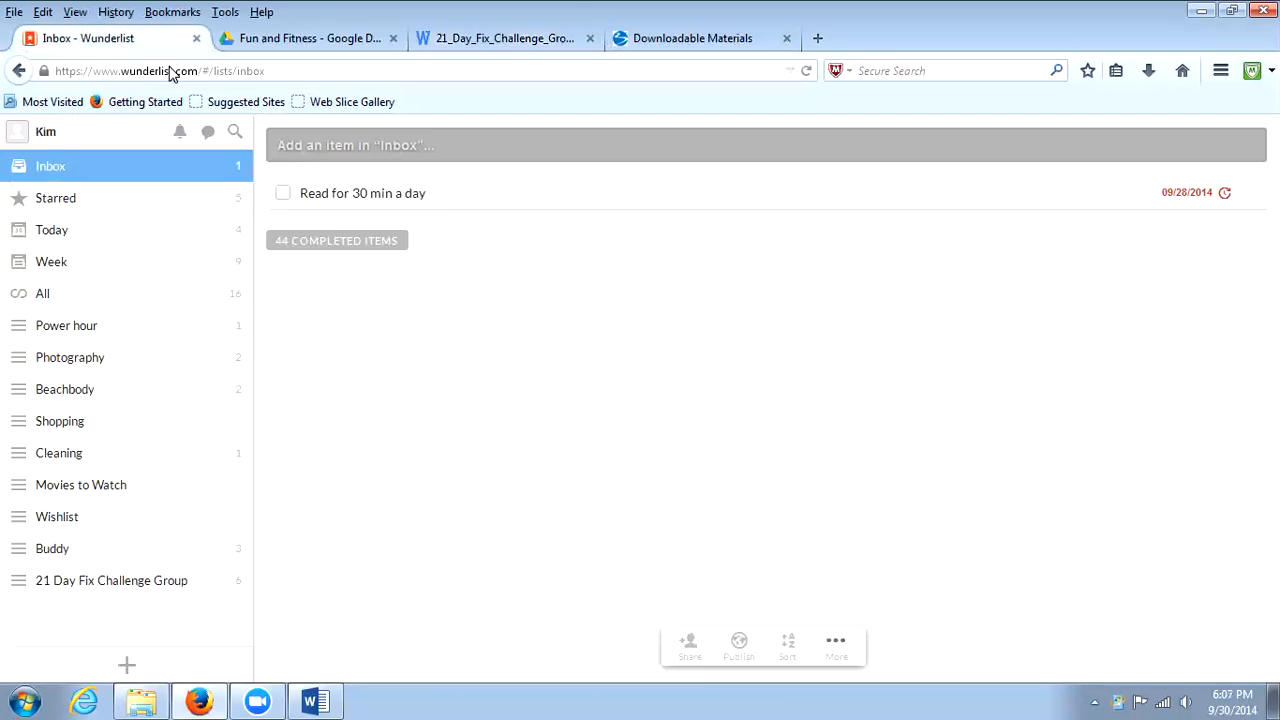
Add a task named "Week 0 DAY 1" to the Inbox list.
click(733, 145)
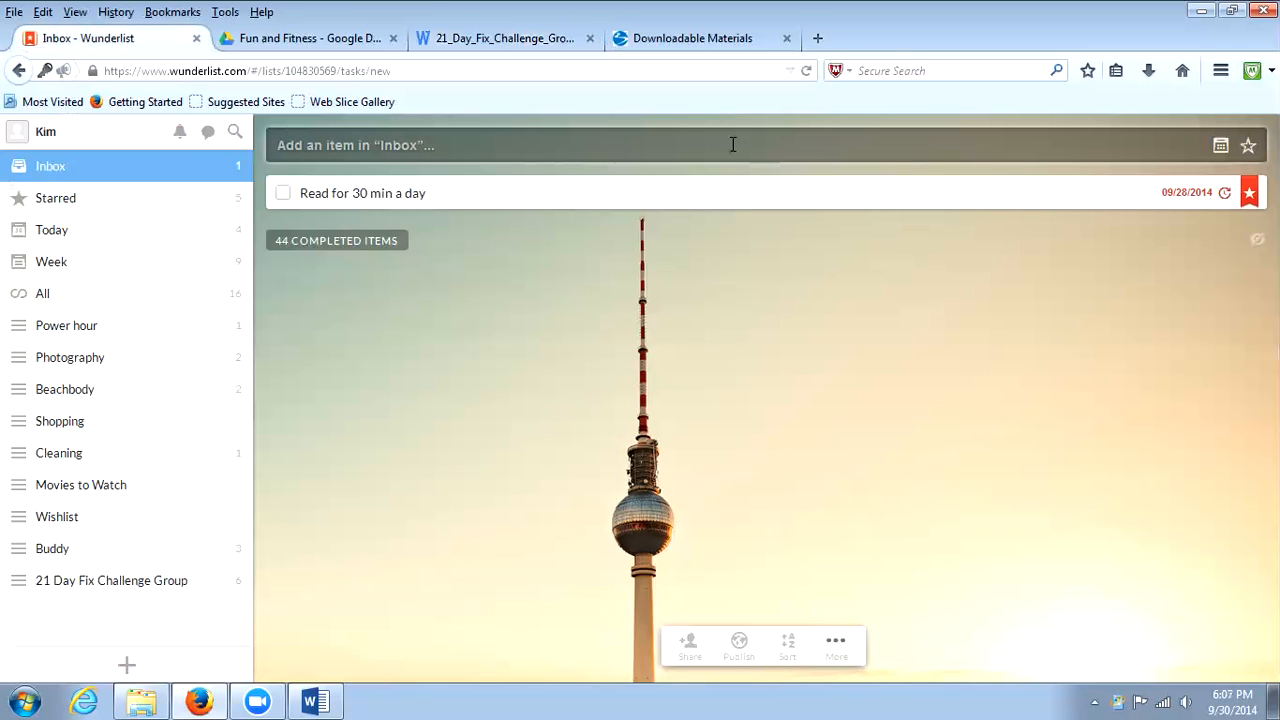
text(D)
key(BackSpace)
text(Week)
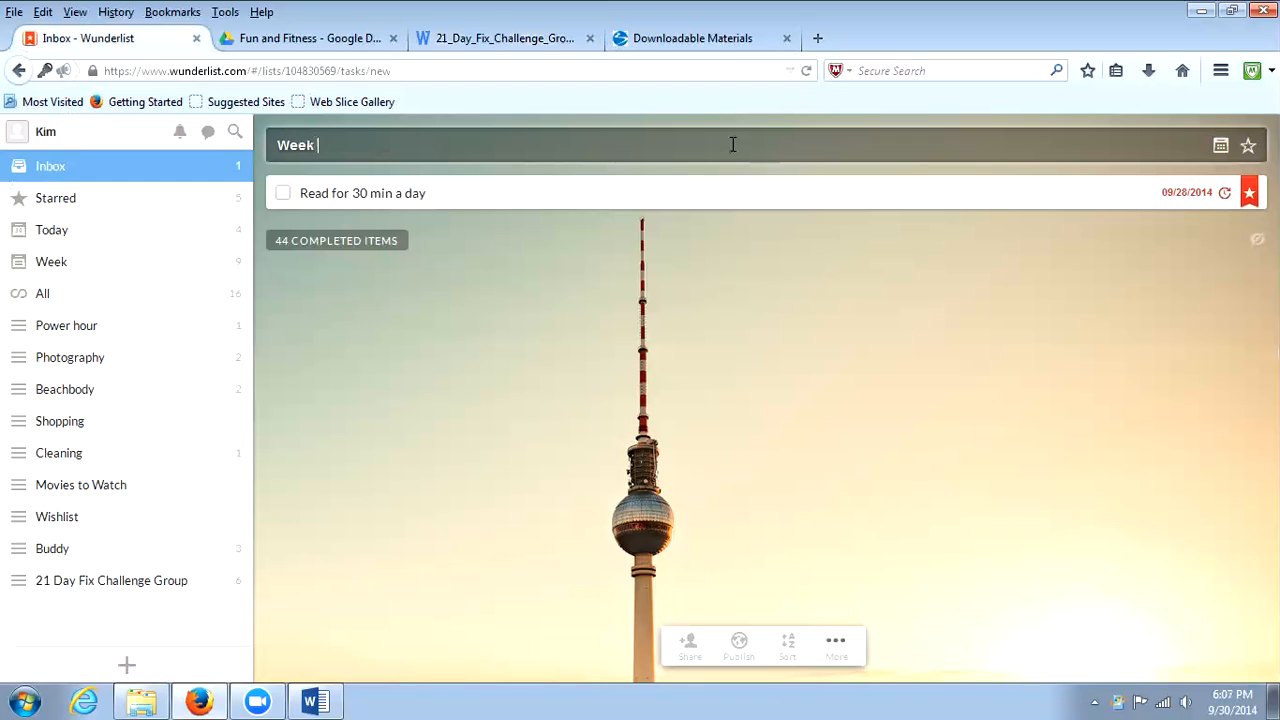
text( 0 DAY 1)
key(Return)
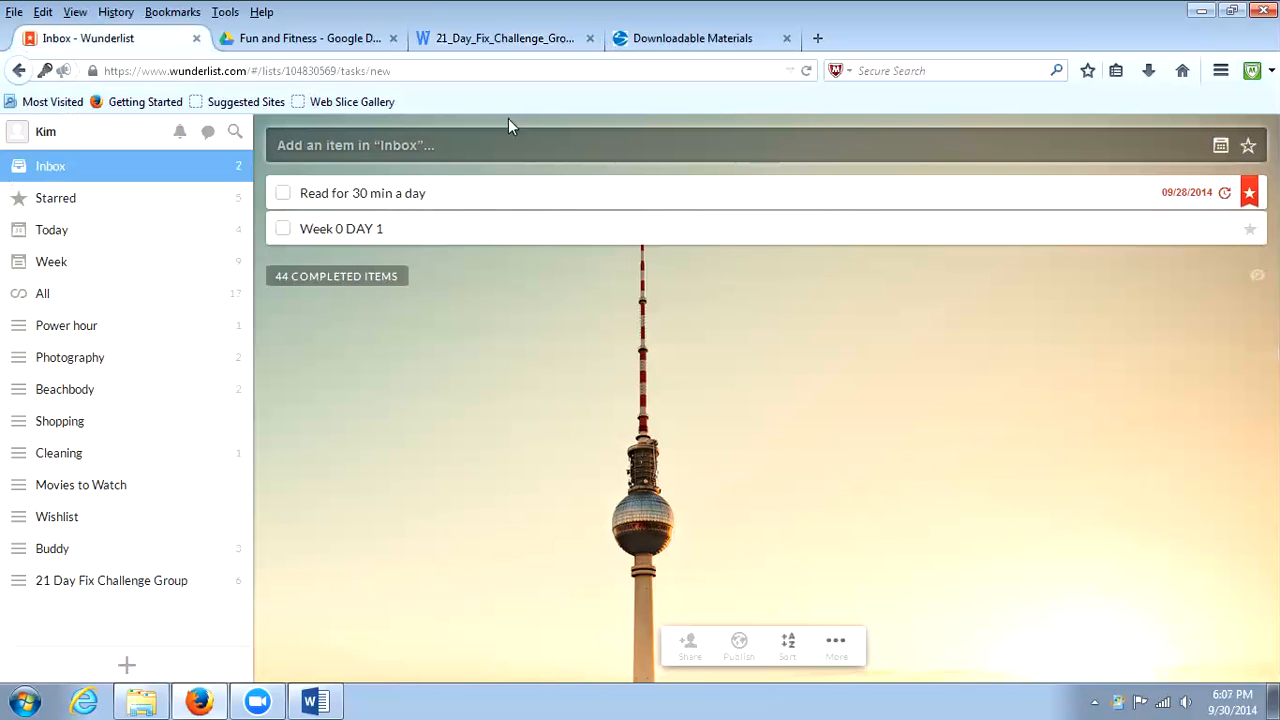
Open the Week 0 DAY 1 task's details and paste the copied Facebook post into its note.
click(476, 231)
double_click(476, 229)
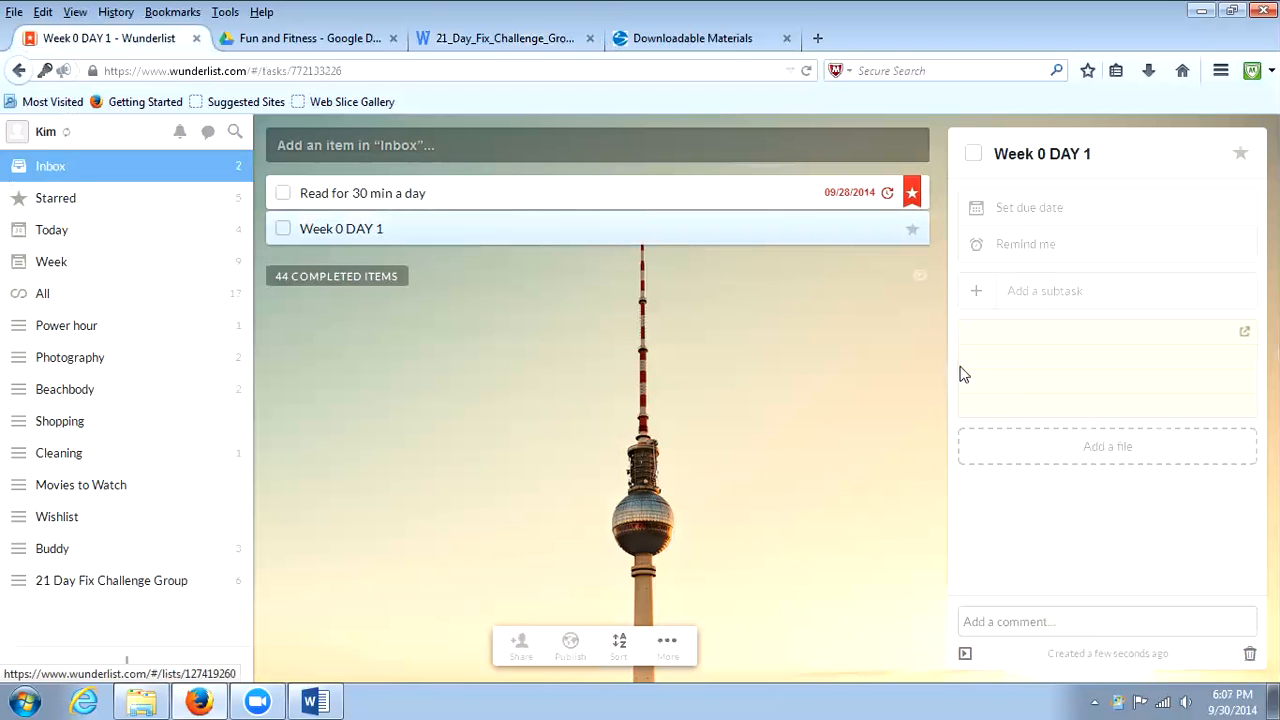
click(1058, 340)
key(ctrl+v)
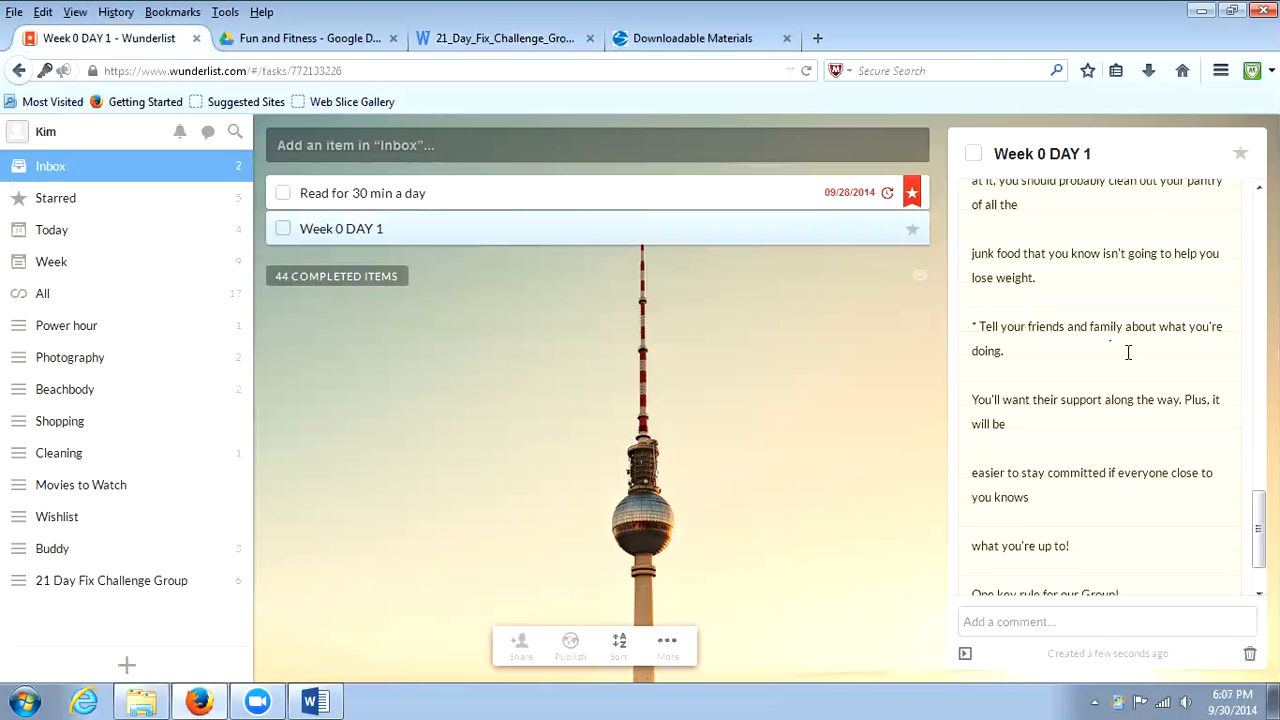
Delete "TM" after "21 Day Fix" in the "Open your 21 Day Fix program" line of the note.
scroll(1128, 352, up, 6)
scroll(1128, 338, up, 1)
click(1110, 264)
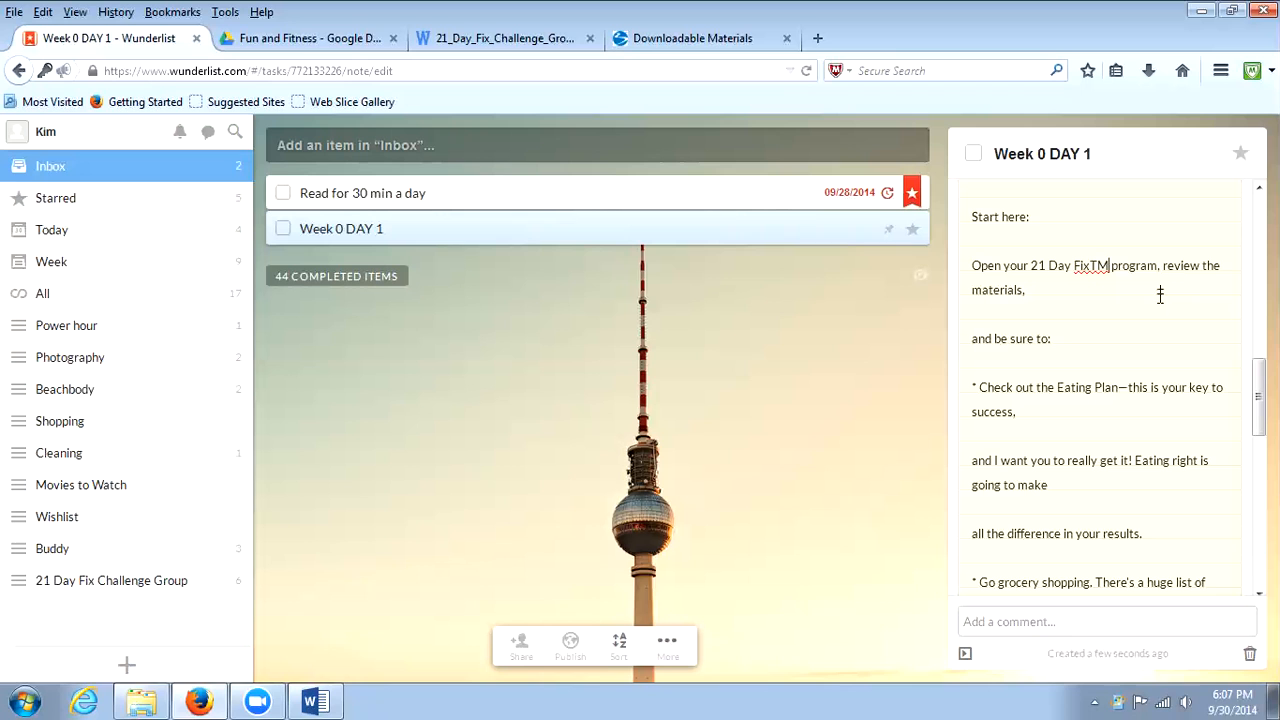
key(BackSpace)
key(BackSpace)
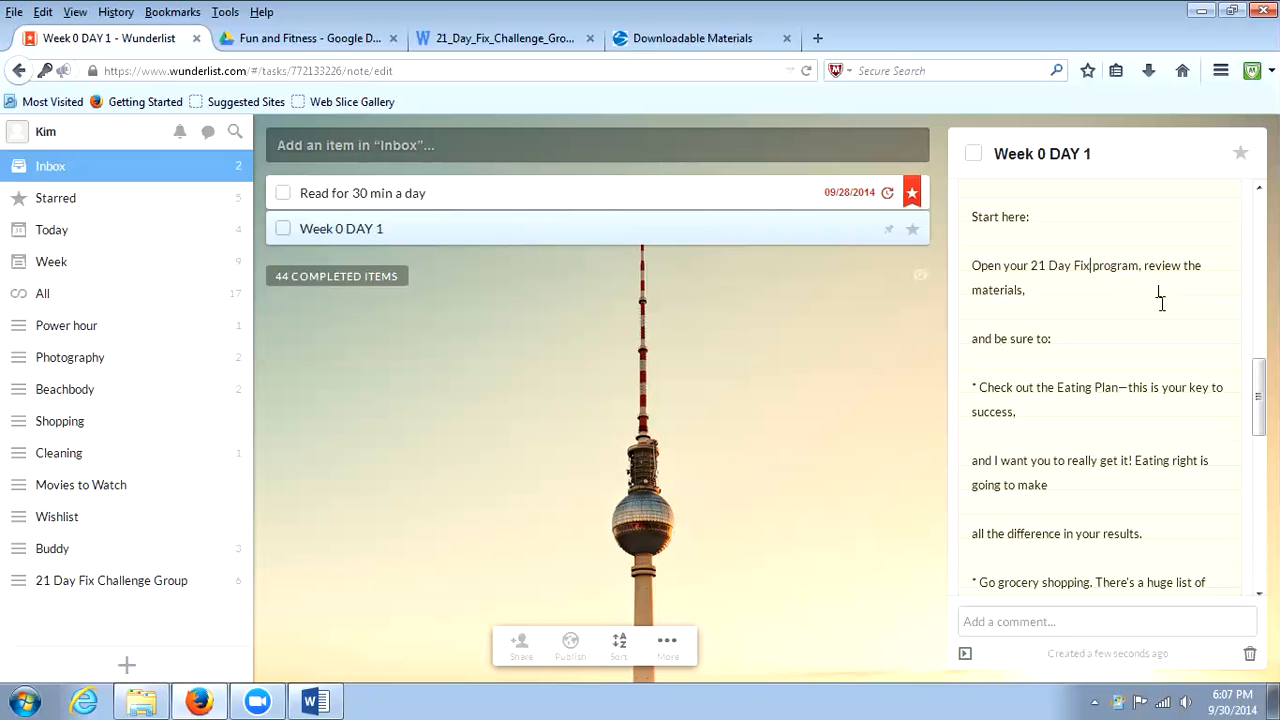
Check the rest of the note and delete the ® symbol after "Facebook" in its opening sentence.
scroll(1164, 312, down, 3)
scroll(1167, 349, down, 2)
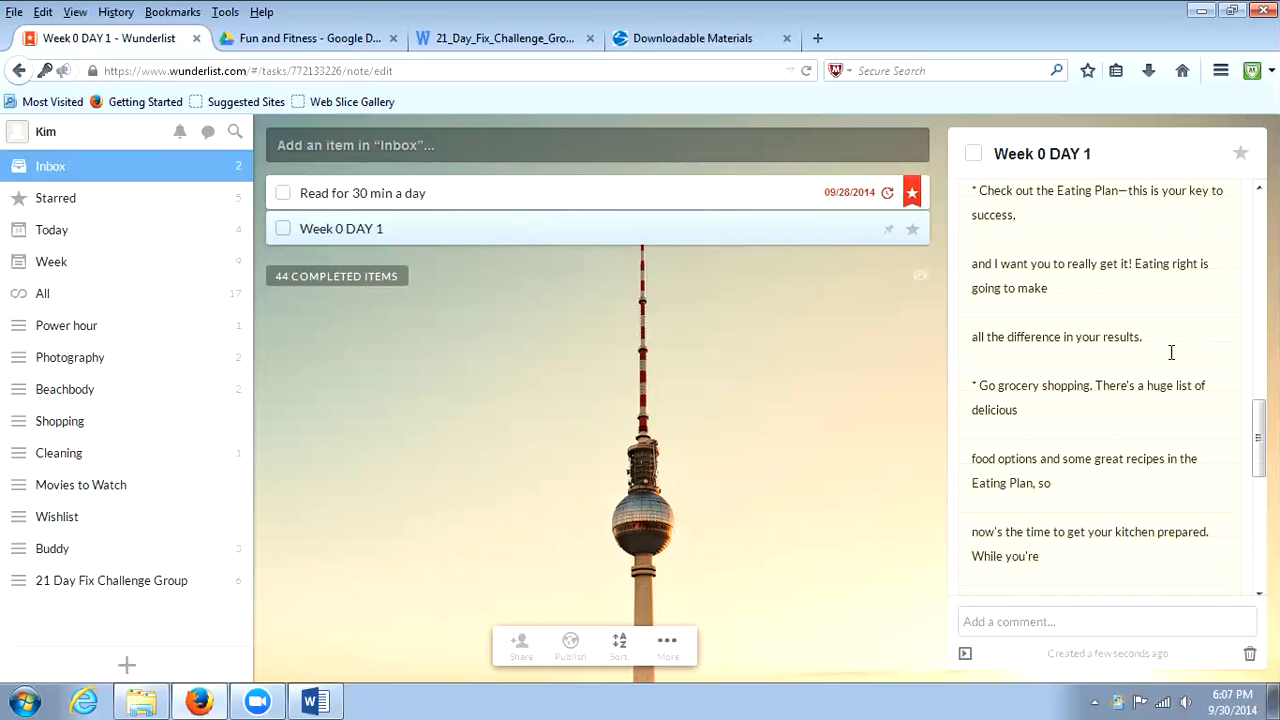
scroll(1171, 352, down, 10)
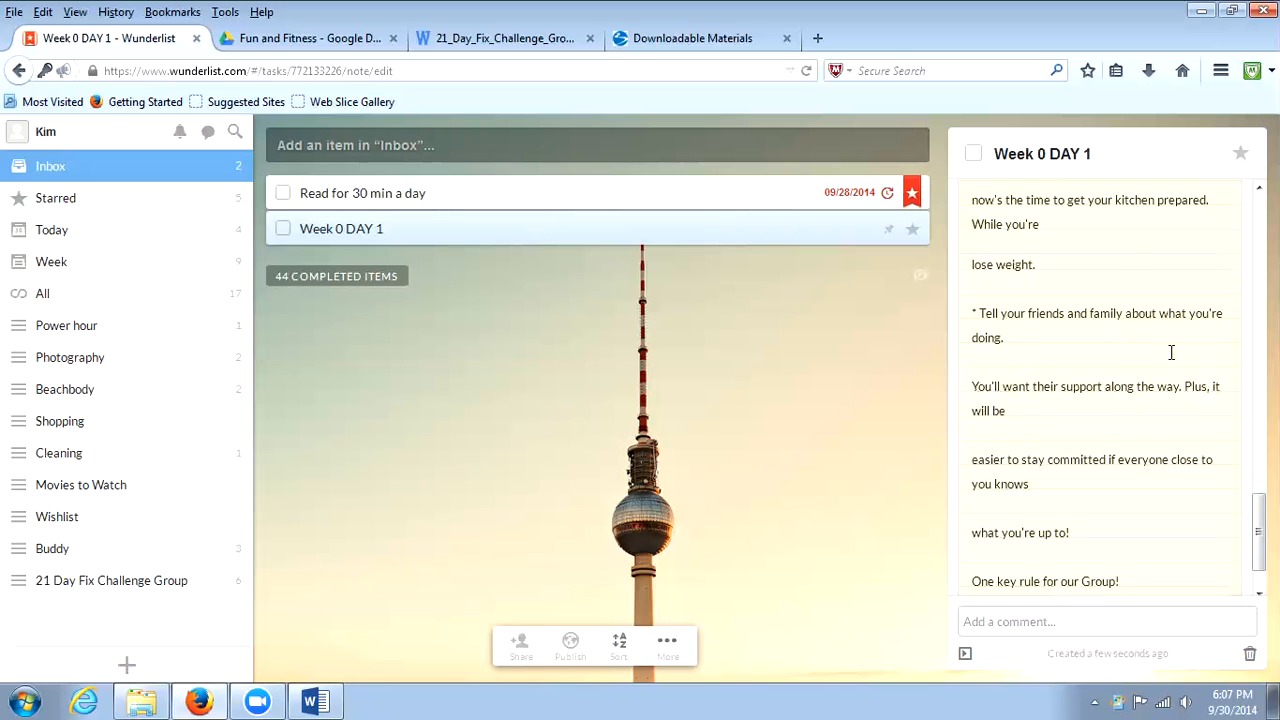
scroll(1169, 352, down, 1)
scroll(1169, 352, up, 20)
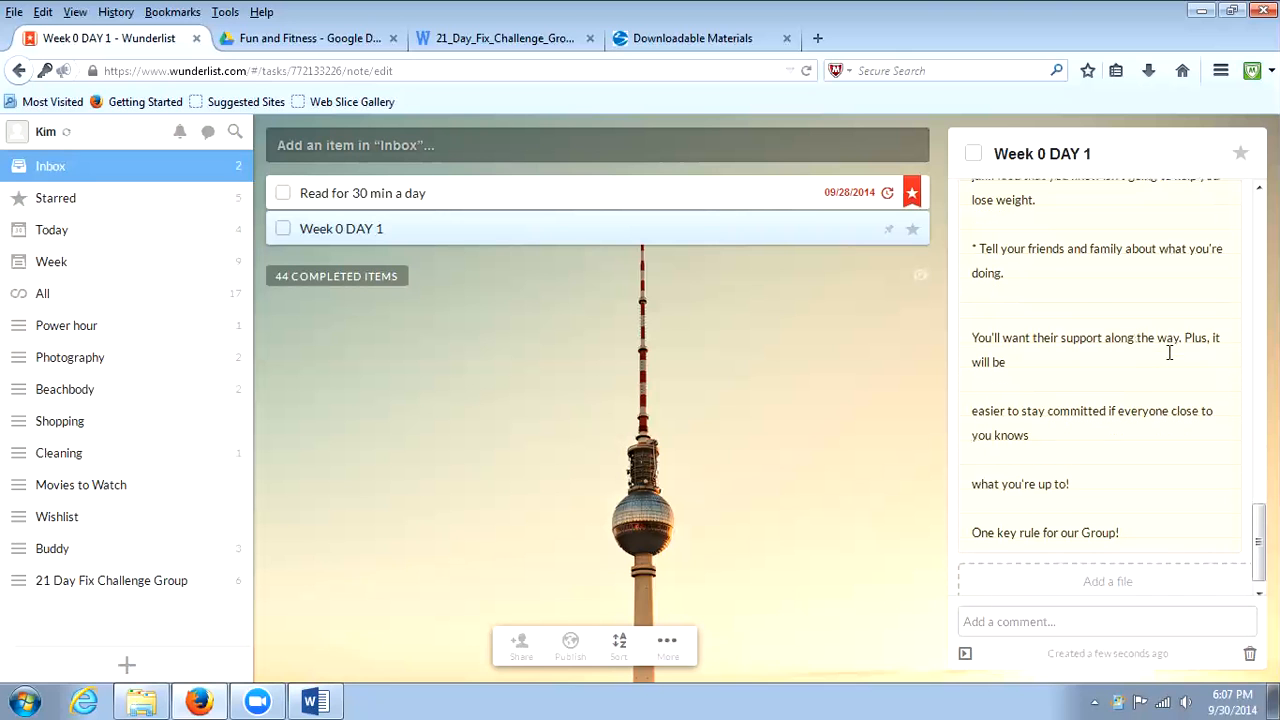
scroll(1166, 350, up, 6)
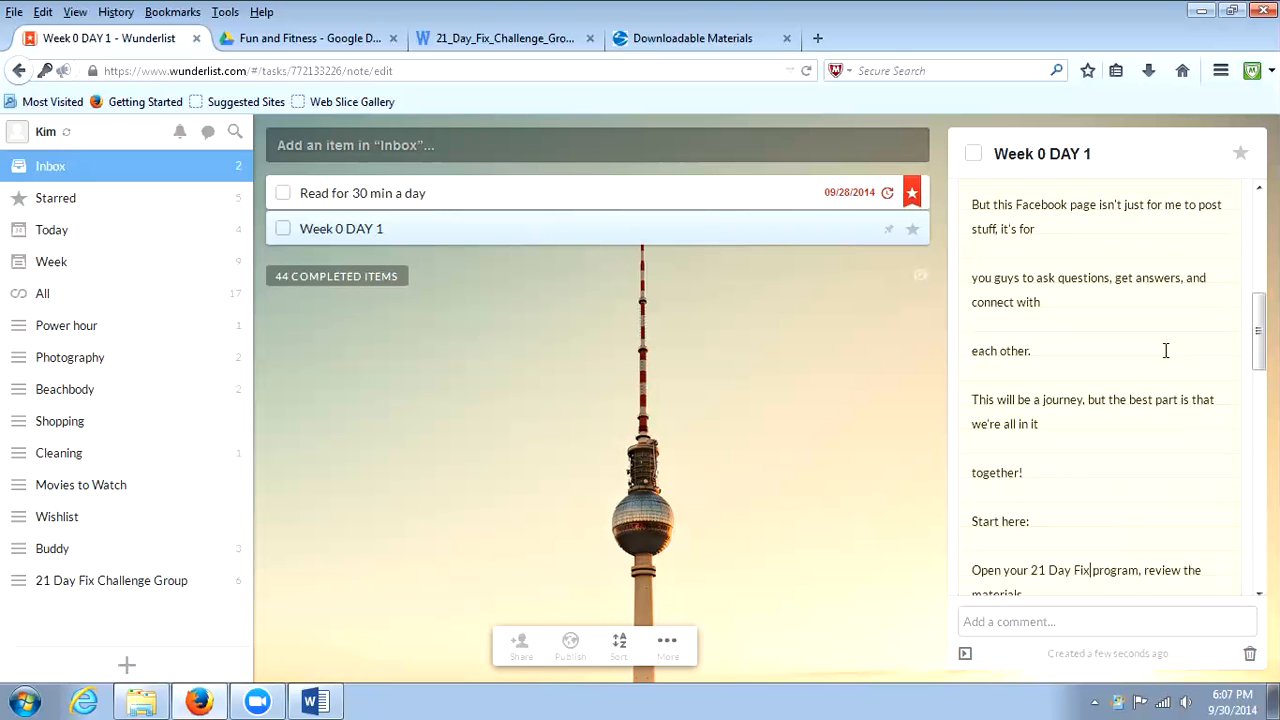
scroll(1168, 350, up, 1)
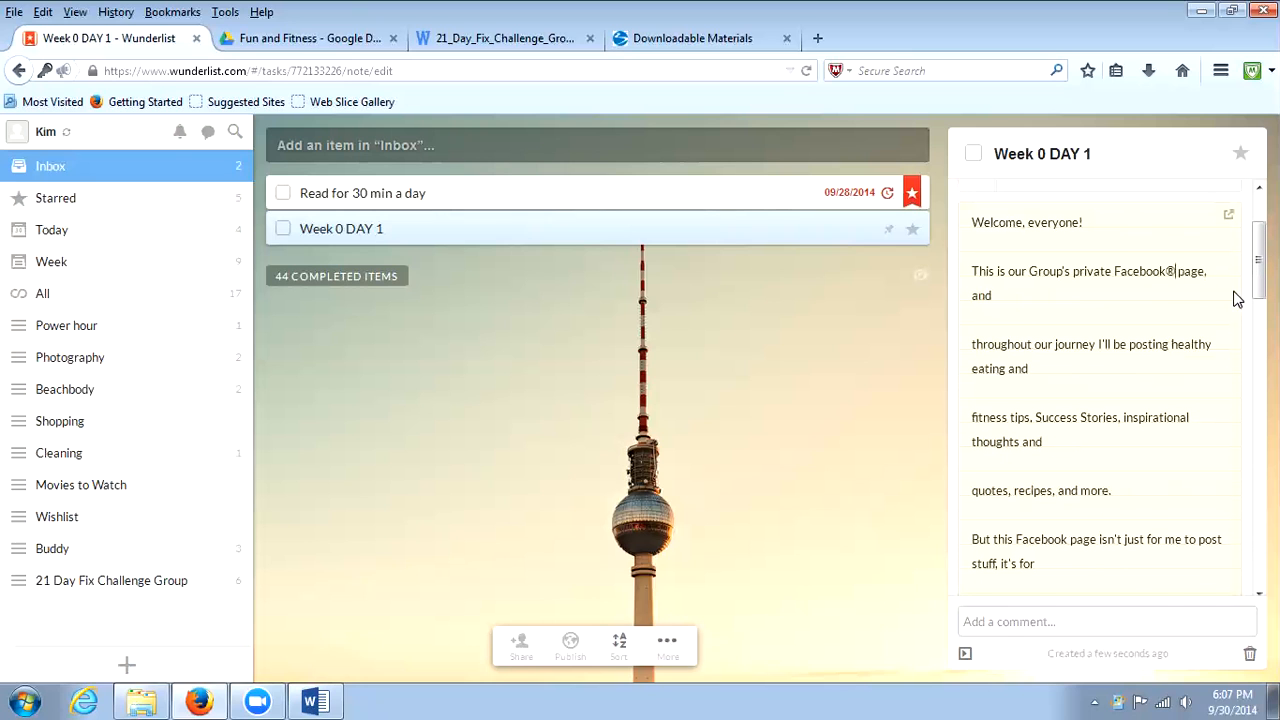
key(BackSpace)
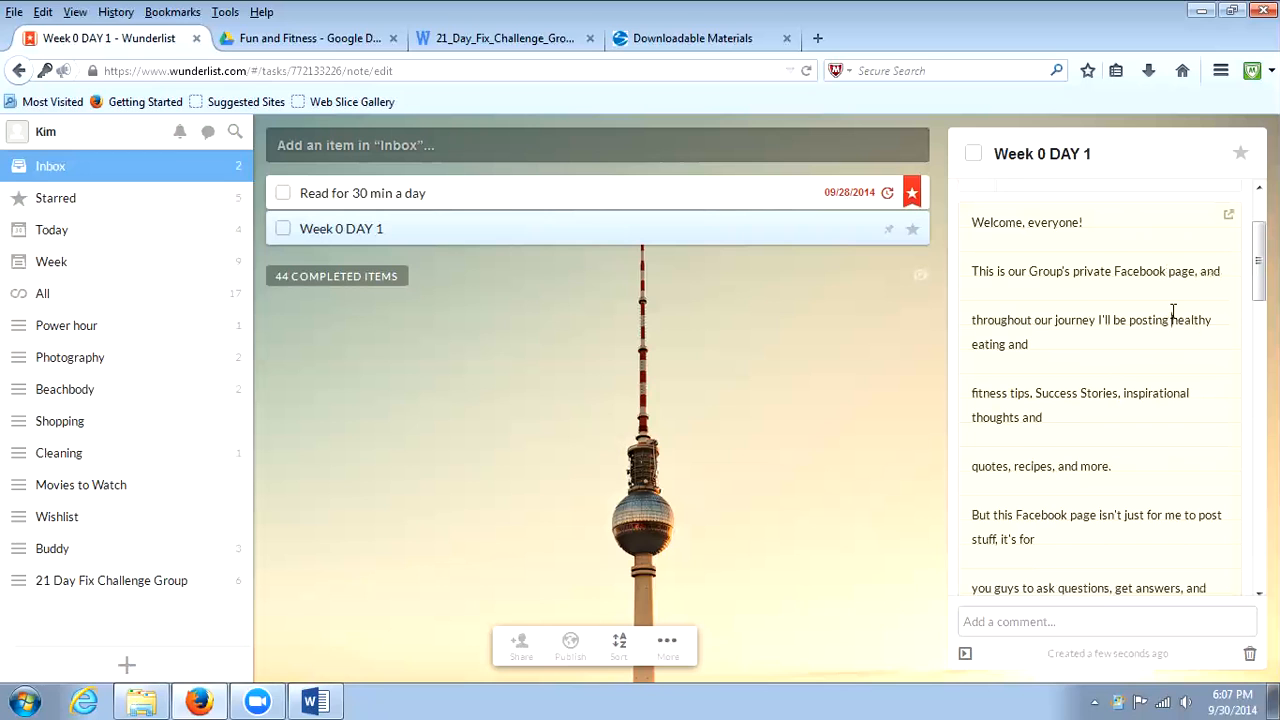
Remove the line breaks in the note's opening paragraph so it runs together from "Facebook page, and" through "fitness tips, Success Stories".
scroll(1046, 337, up, 2)
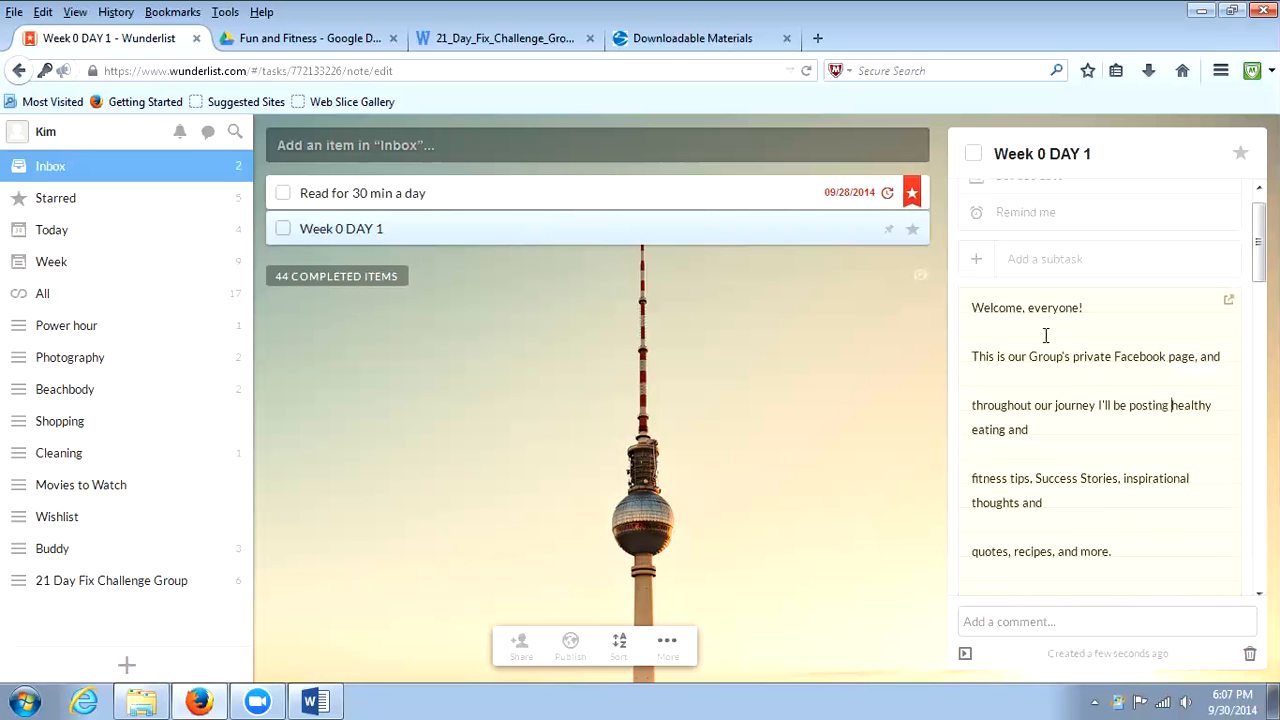
click(1004, 384)
key(BackSpace)
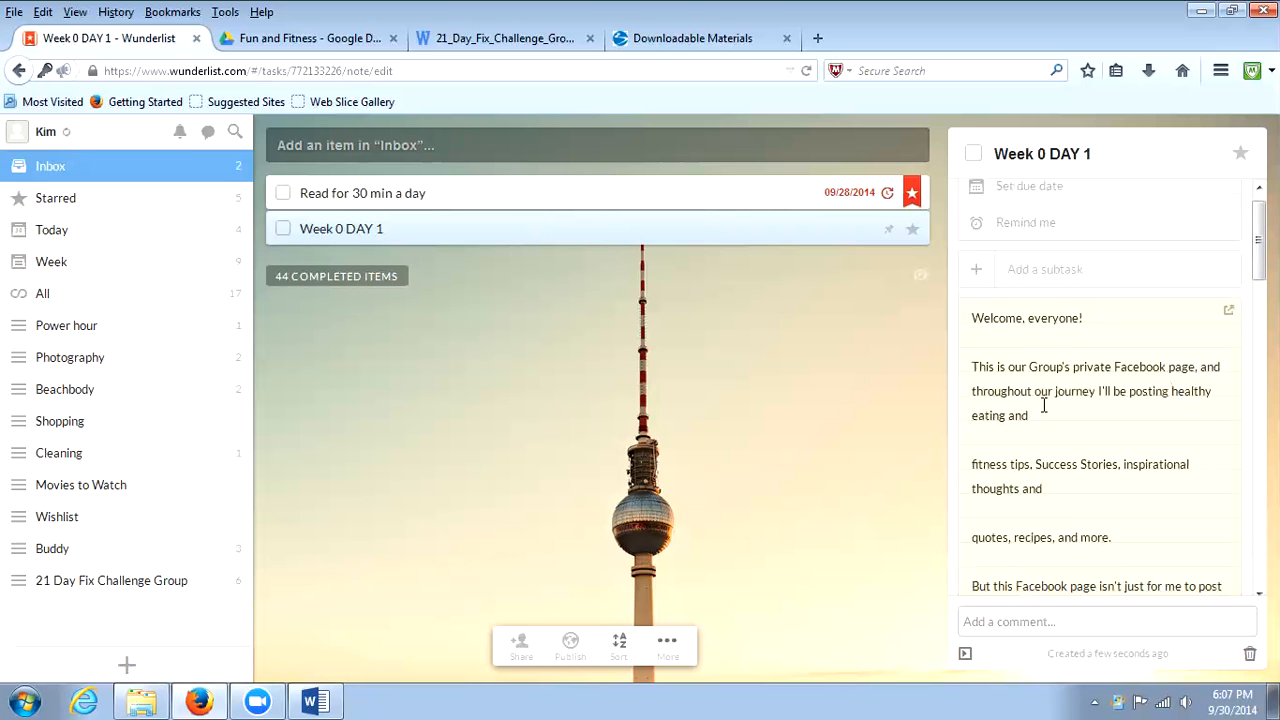
click(1006, 448)
key(BackSpace)
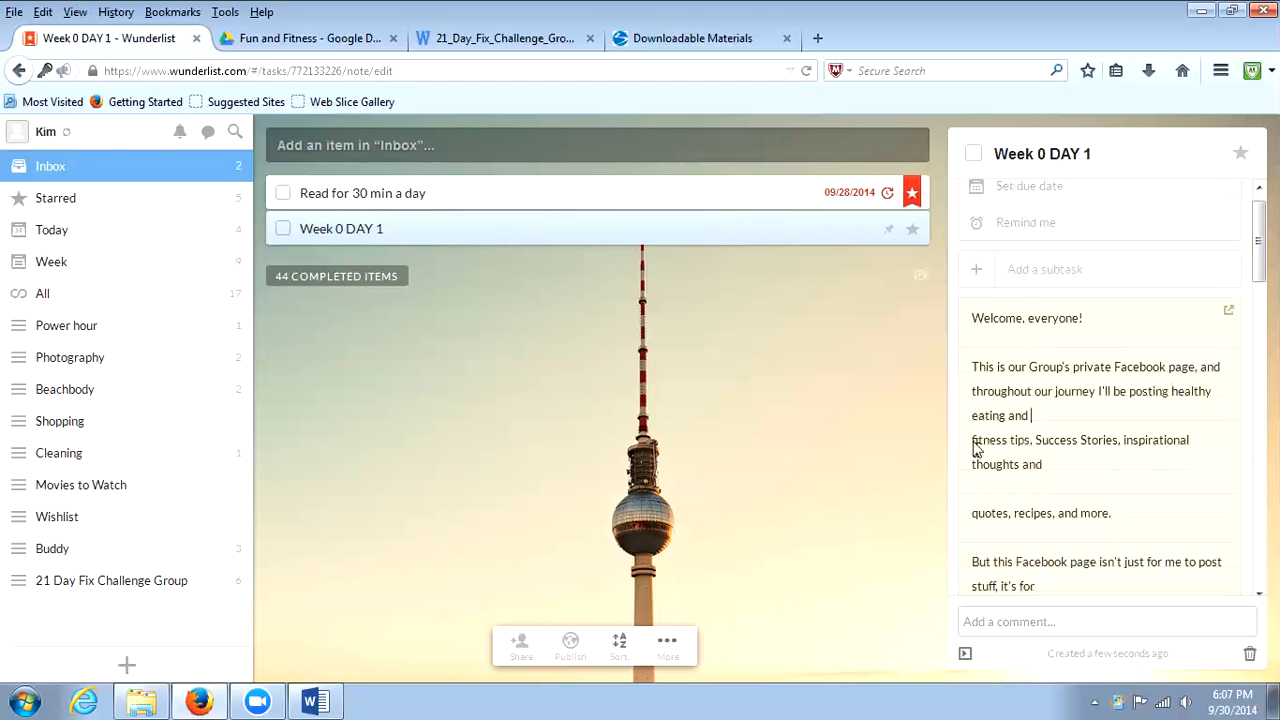
click(974, 446)
key(BackSpace)
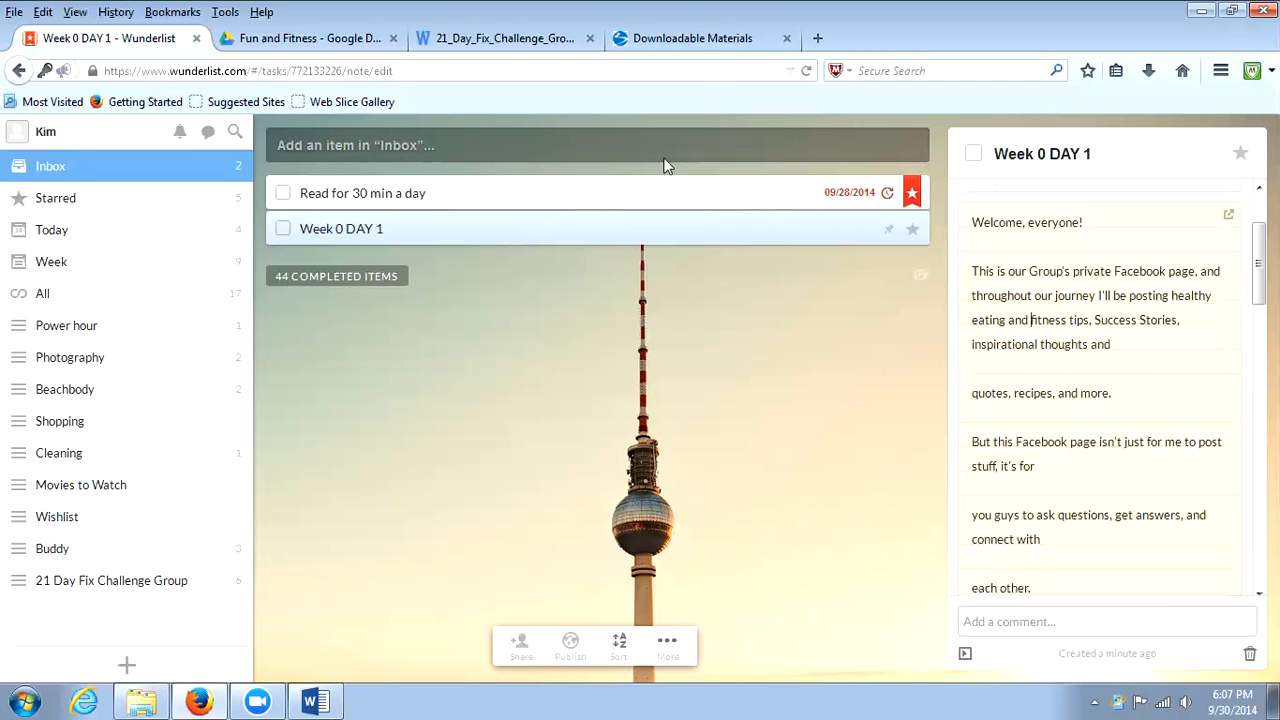
Attach the Fix_Wk0_Day1_image file from the assets folder to the Week 0 DAY 1 task.
click(143, 700)
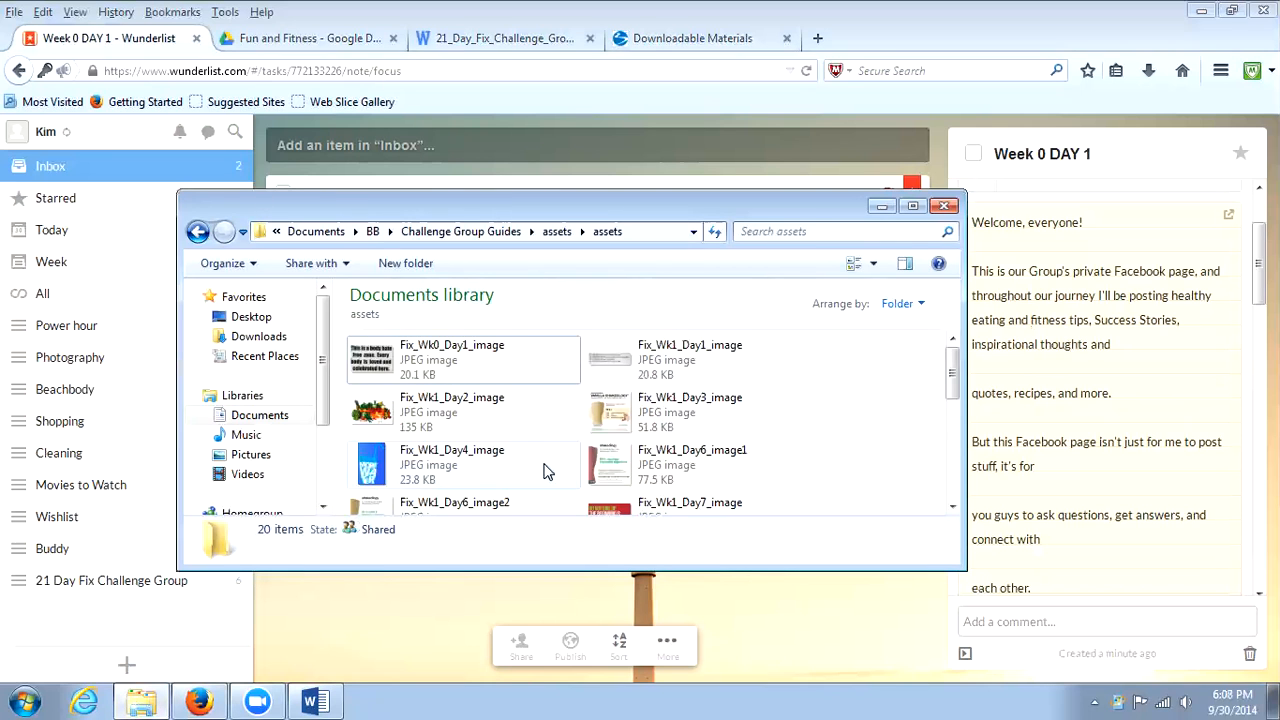
click(435, 362)
drag(1027, 614, 1064, 662)
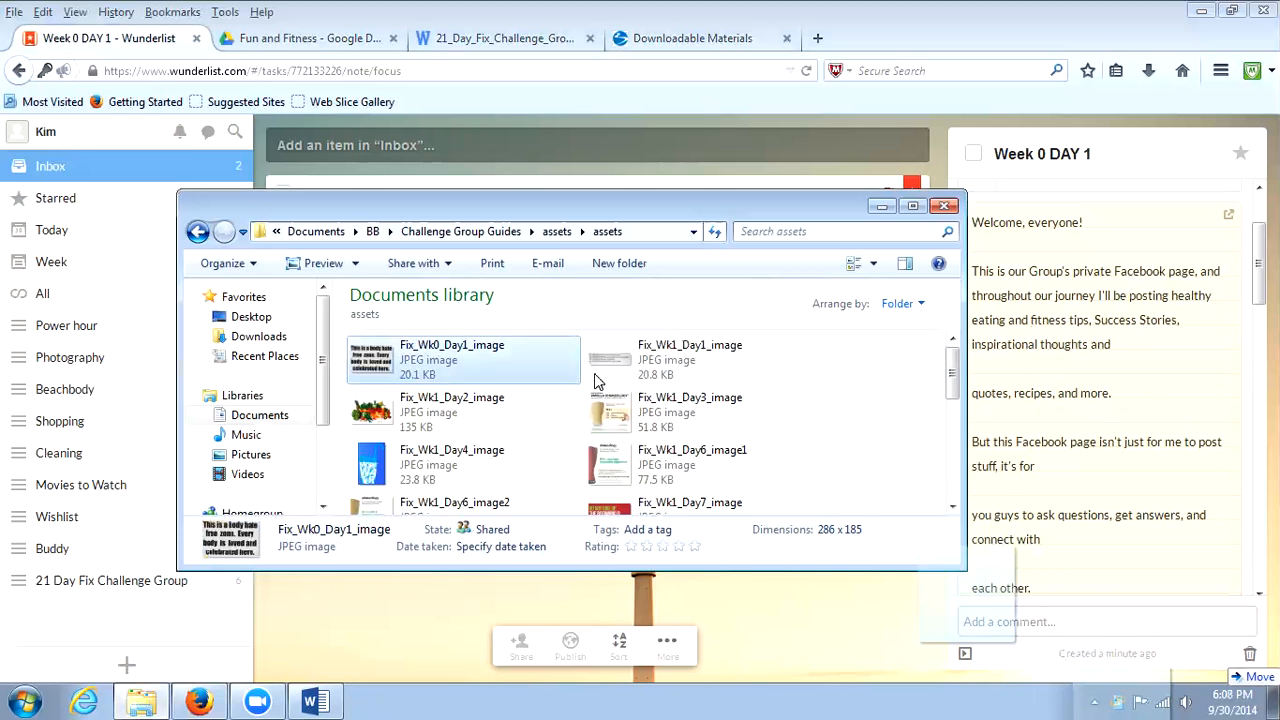
drag(1258, 264, 1258, 542)
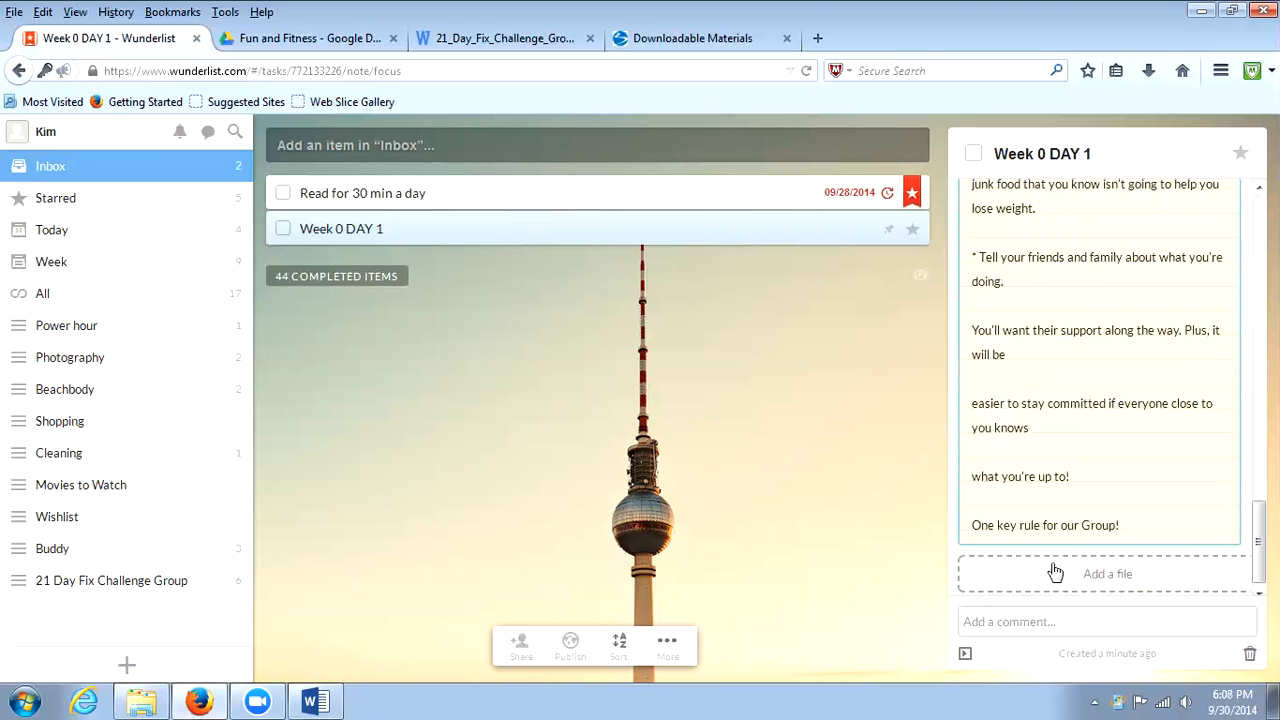
click(1106, 578)
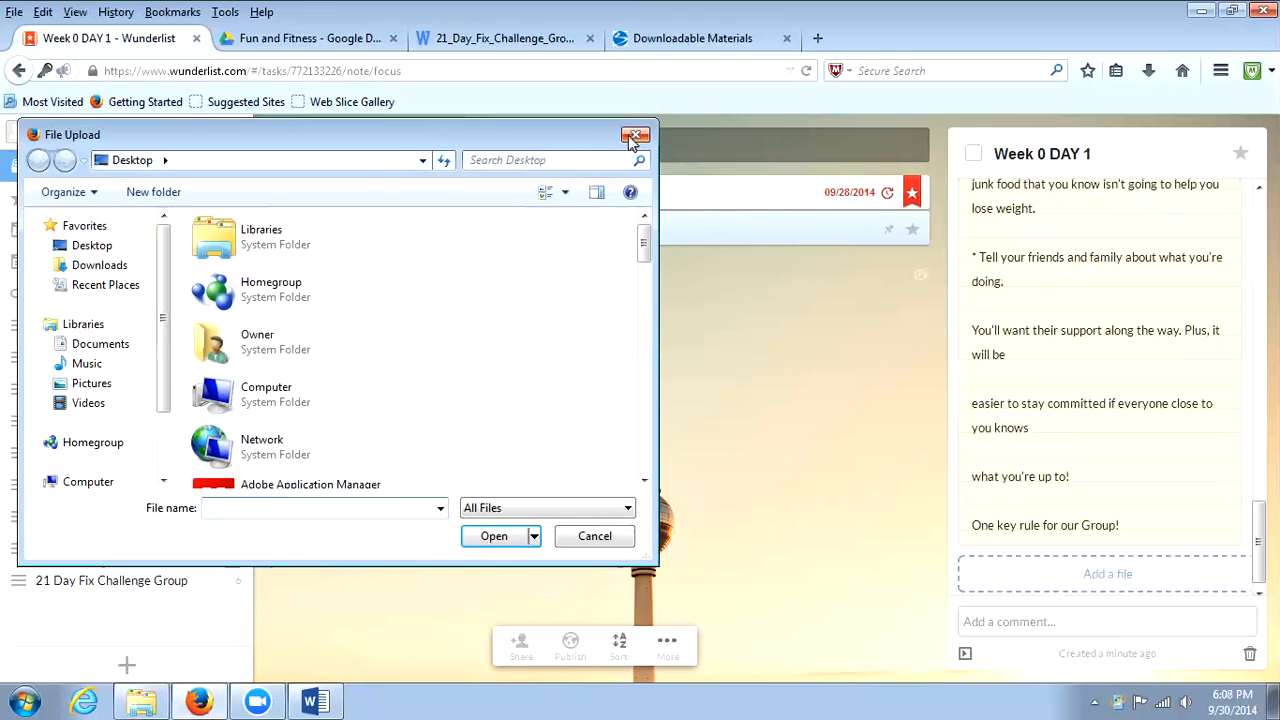
click(631, 139)
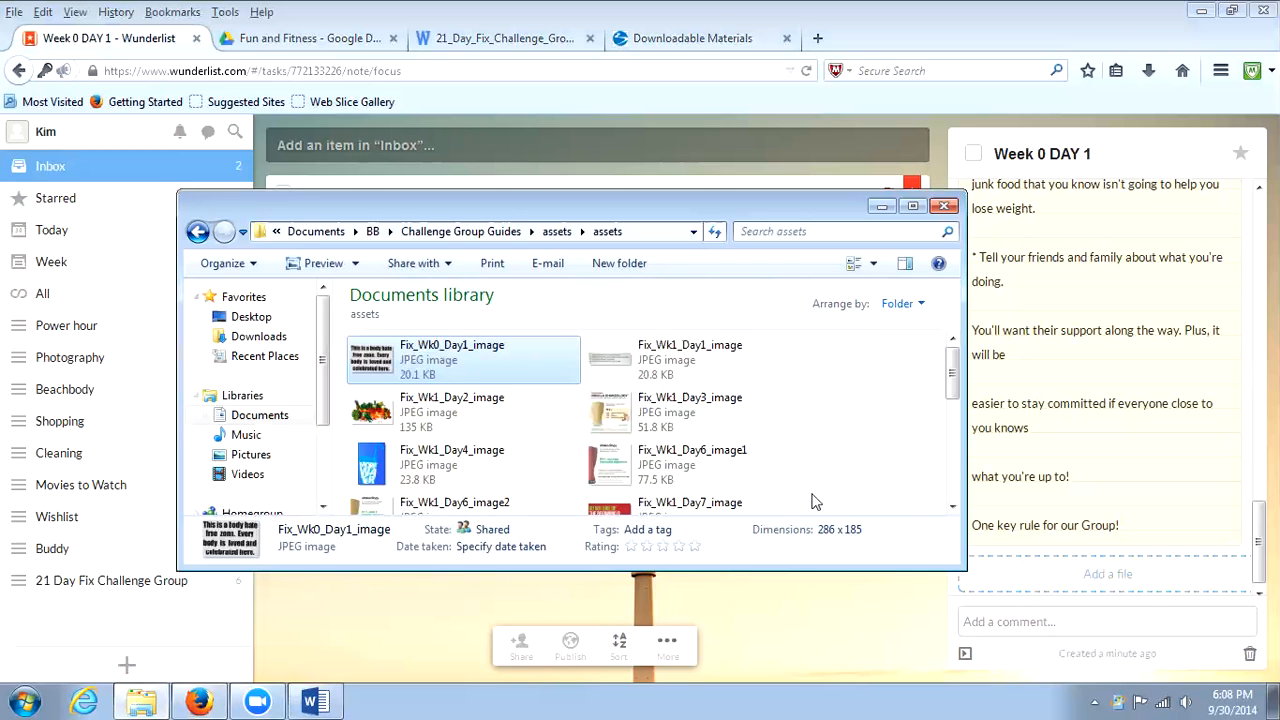
drag(414, 358, 1095, 575)
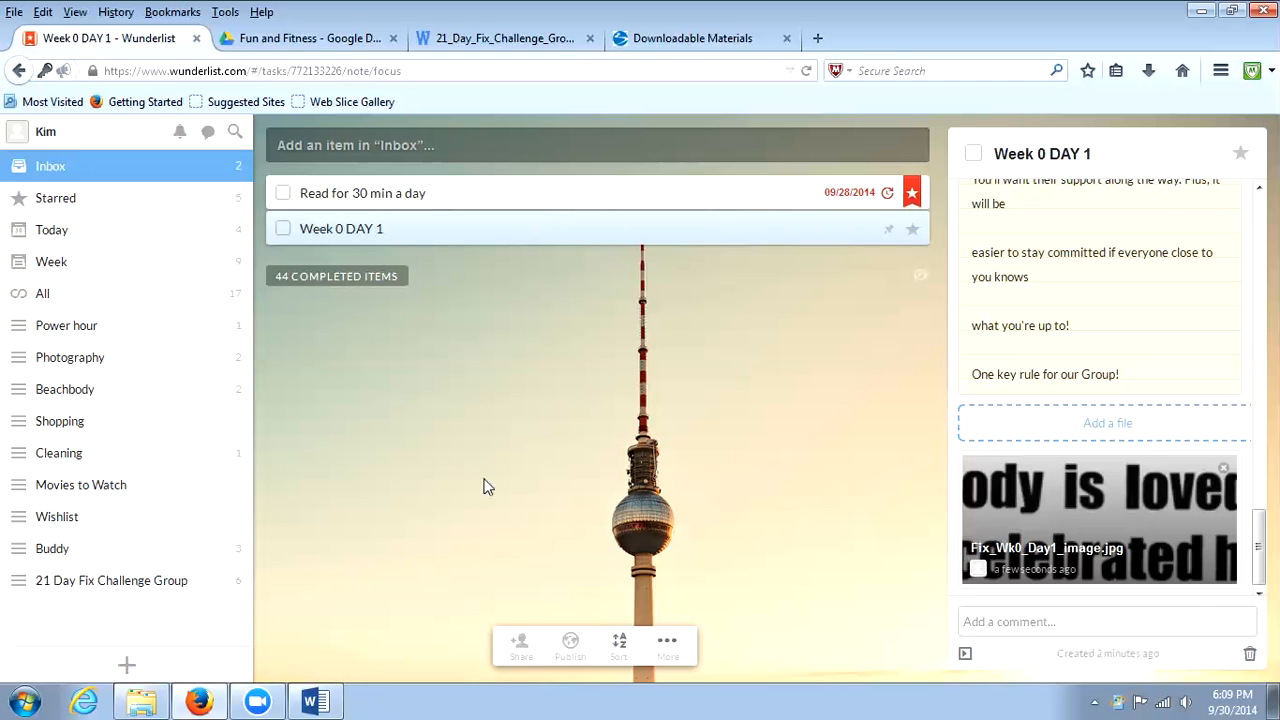
Open the 21 Day Fix Challenge Group list, show its completed items and review the daily tasks with their dates.
click(161, 589)
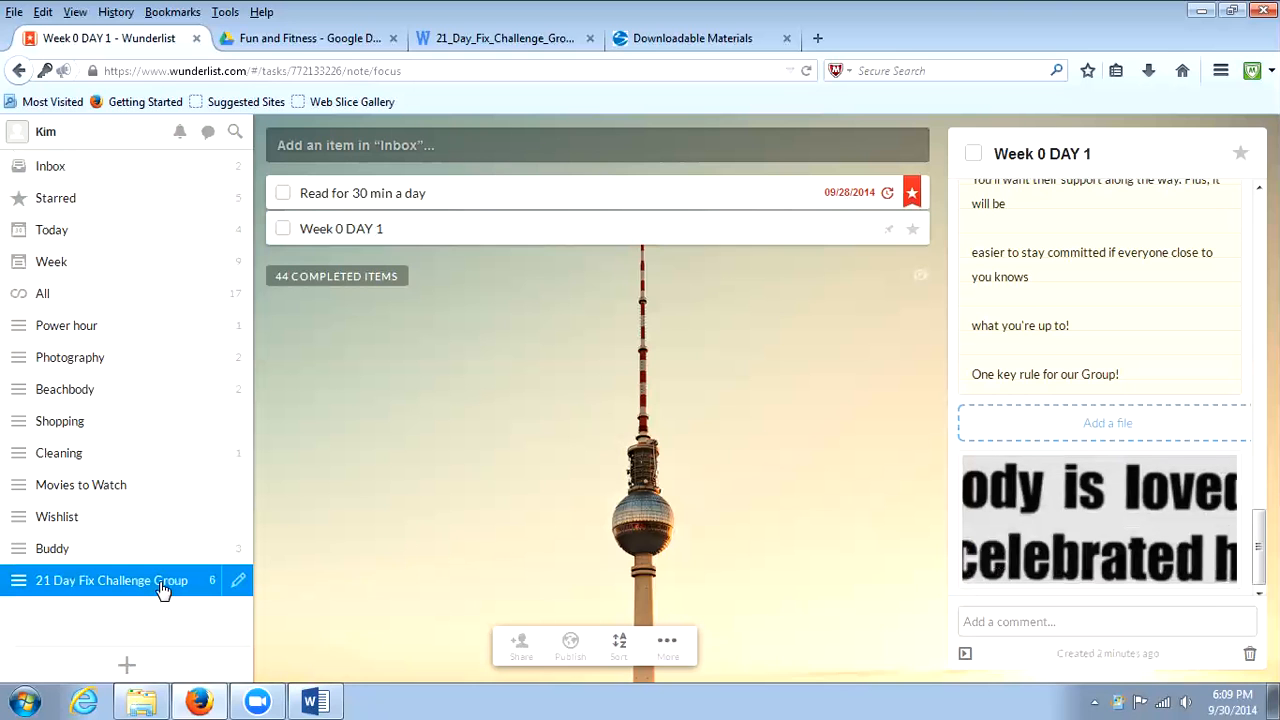
double_click(138, 583)
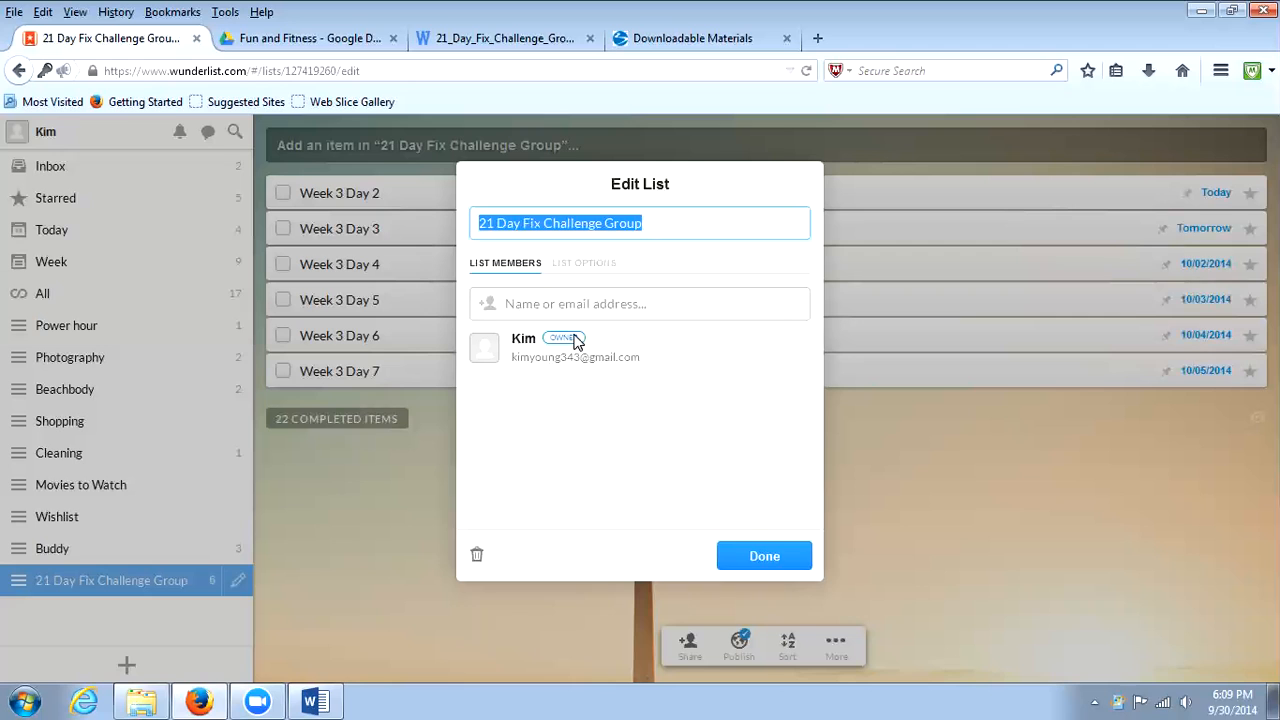
click(769, 558)
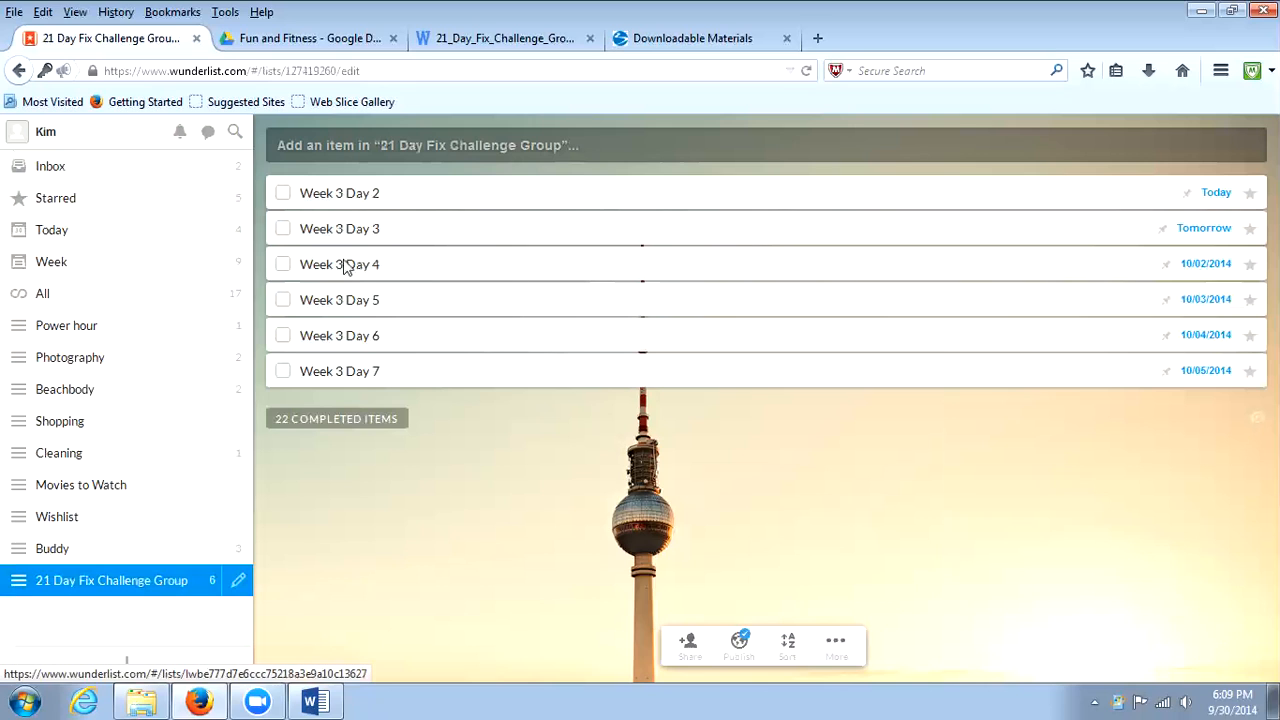
click(320, 424)
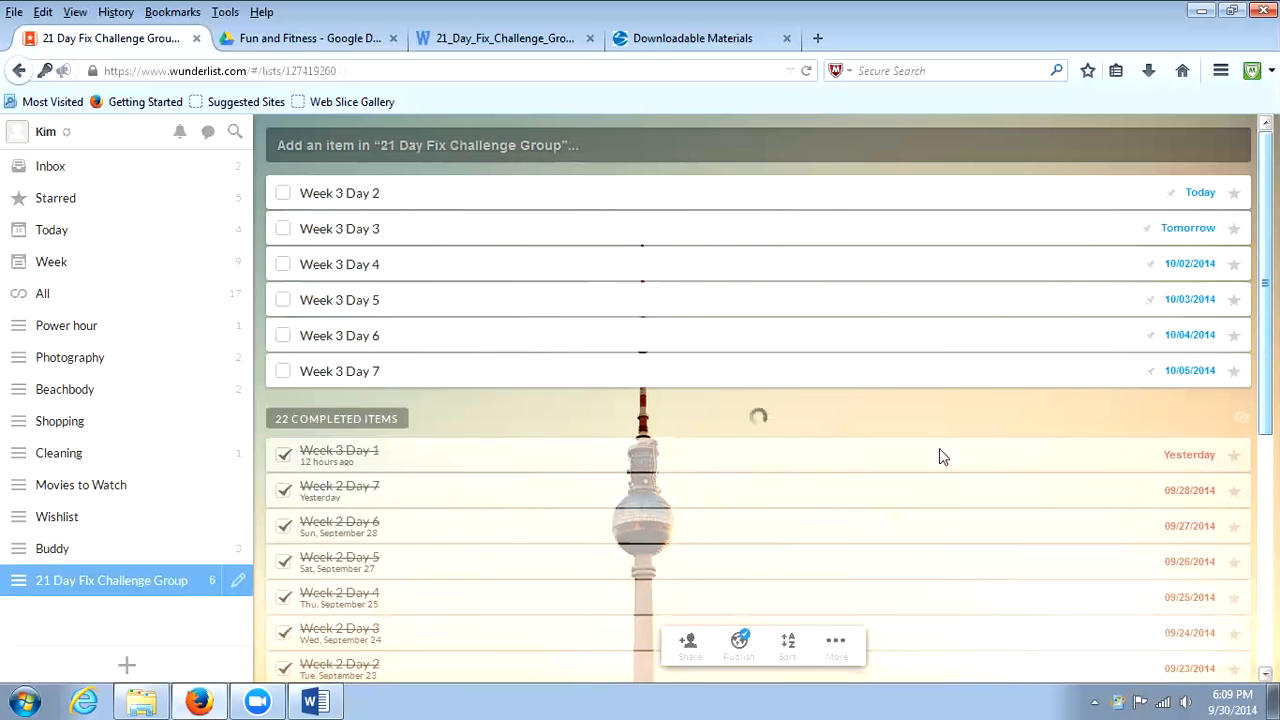
scroll(758, 420, down, 5)
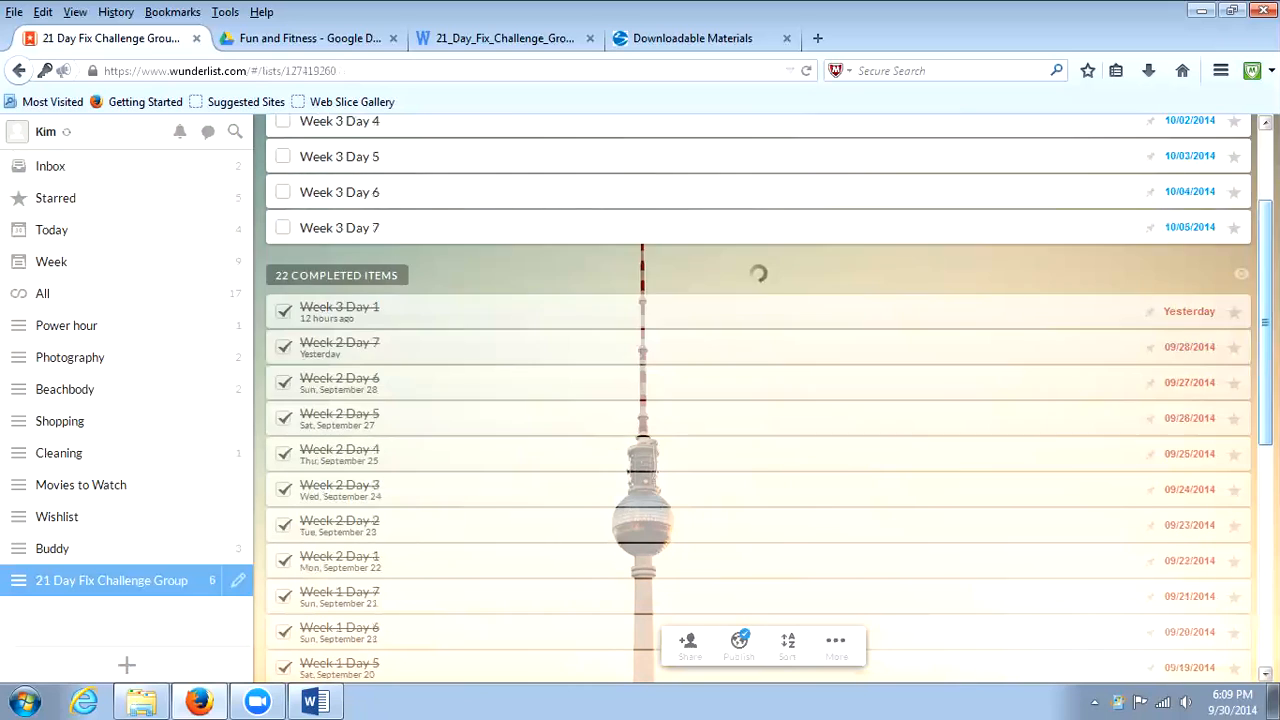
scroll(758, 400, down, 3)
scroll(758, 400, up, 8)
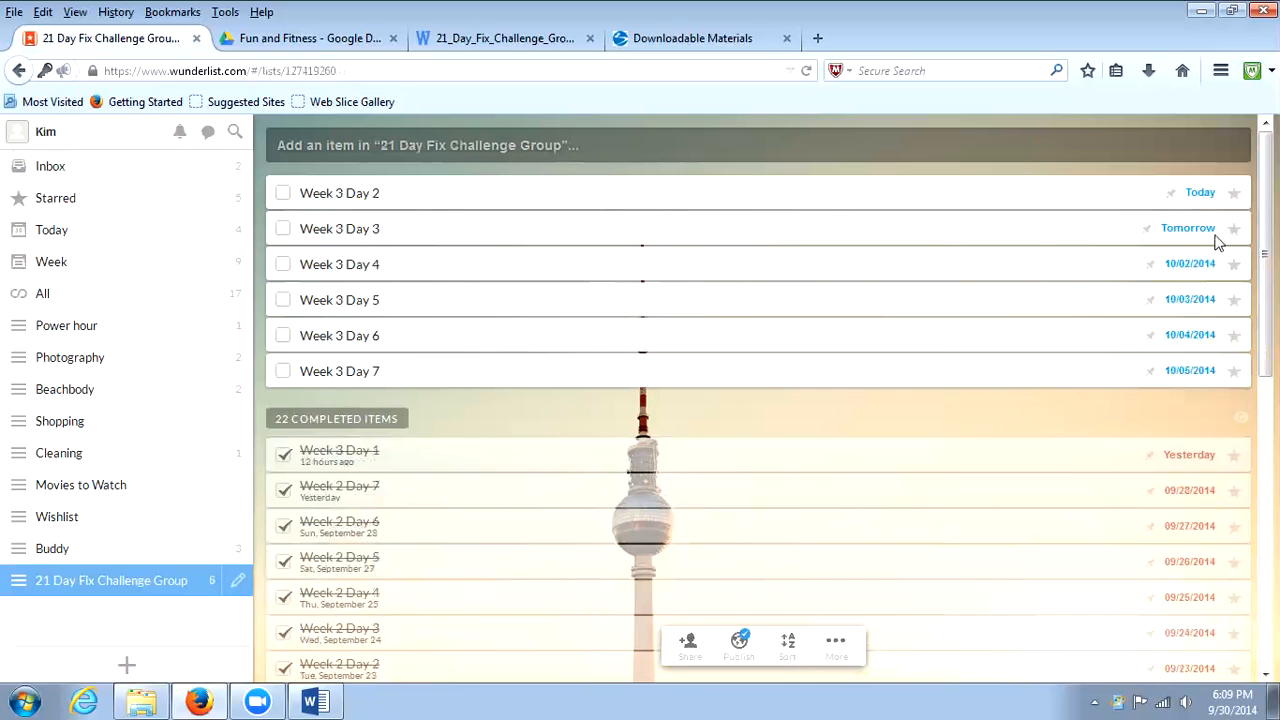
Open the Week 3 Day 4 task, review its due date settings and note, and close its details.
click(1196, 274)
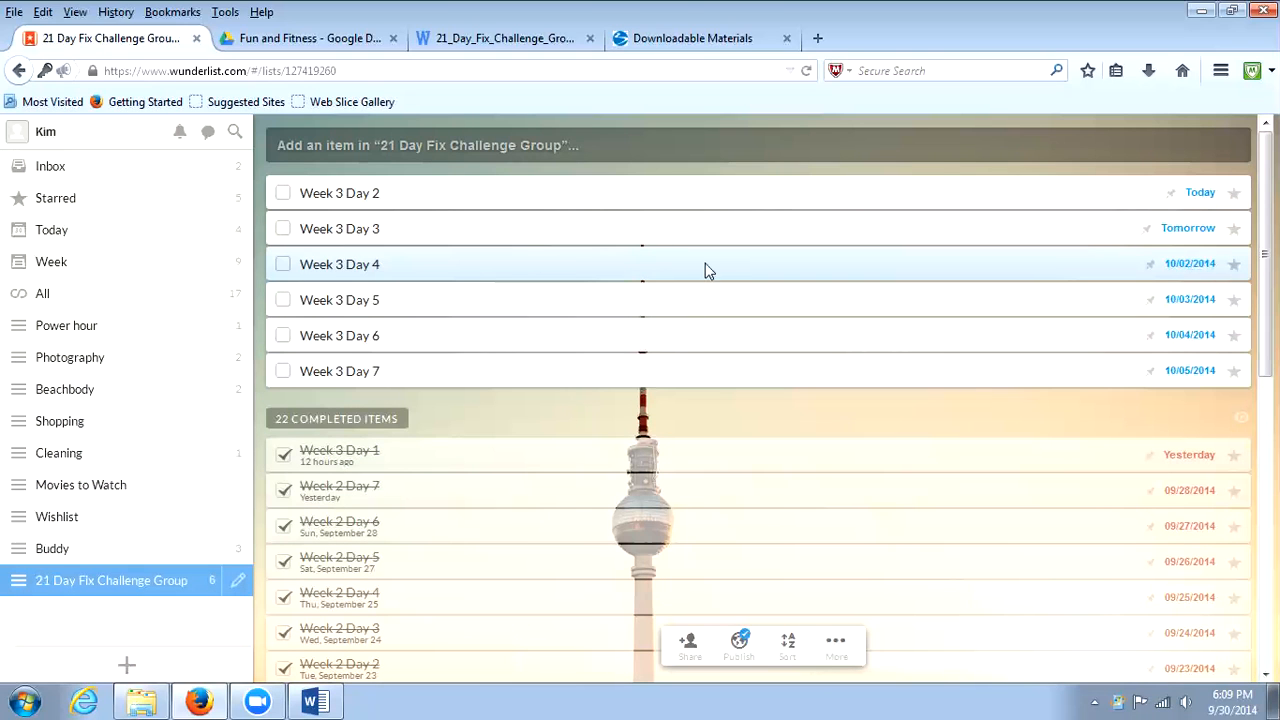
double_click(505, 257)
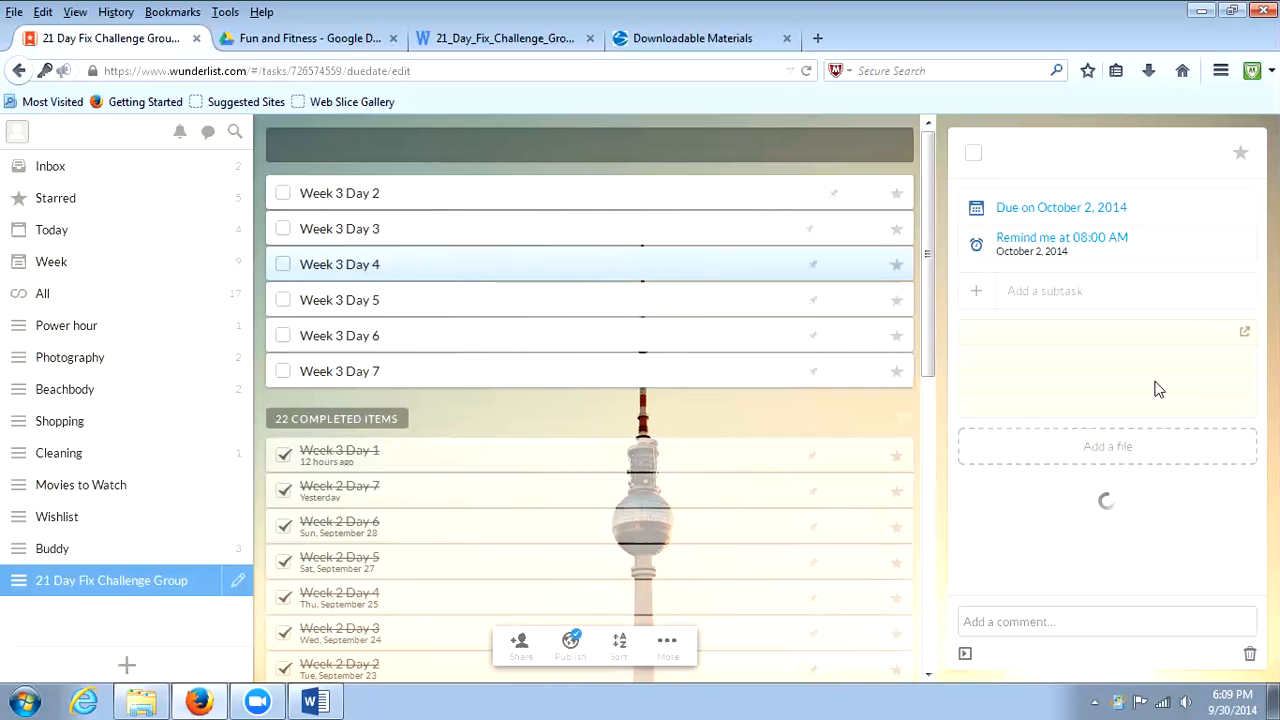
click(1087, 208)
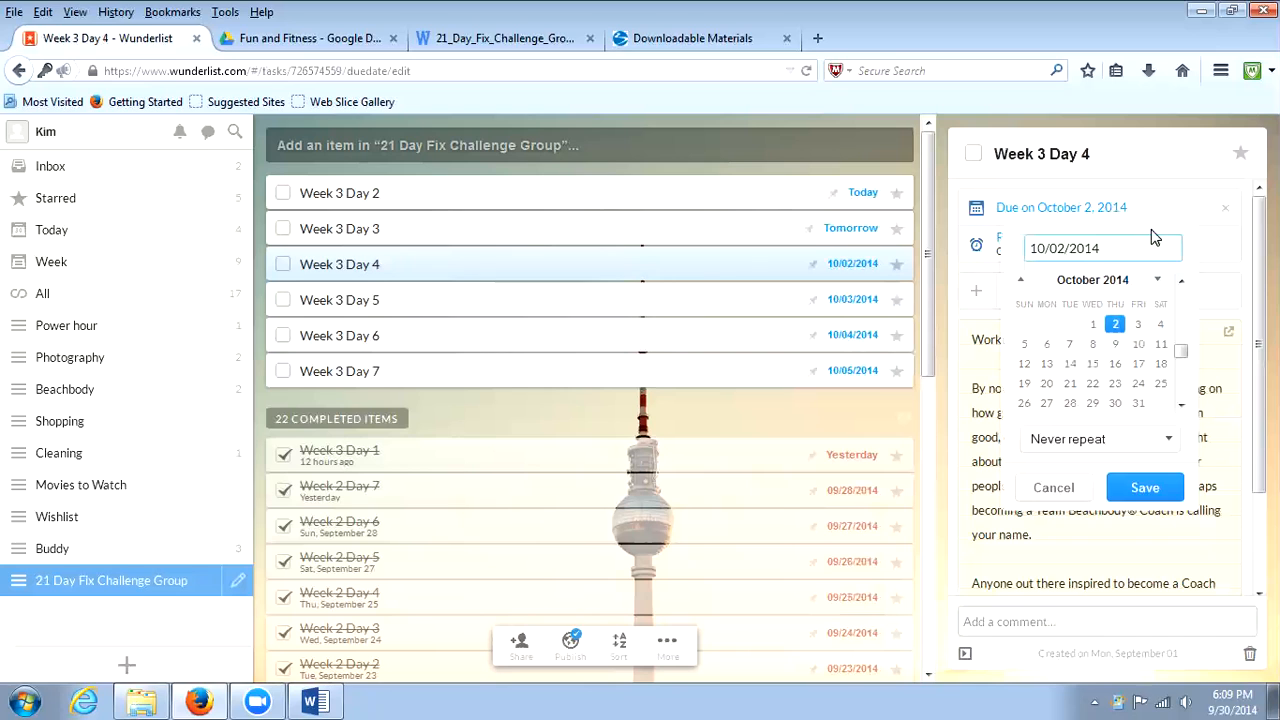
click(1150, 487)
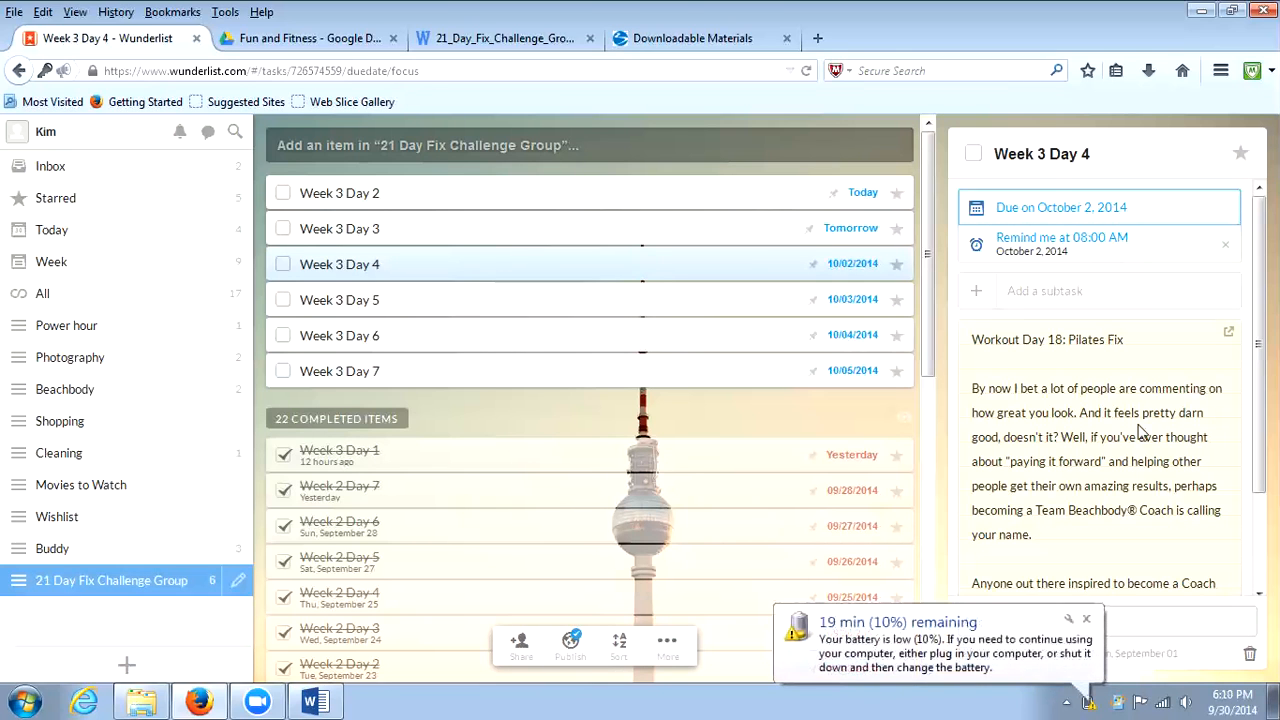
click(1086, 619)
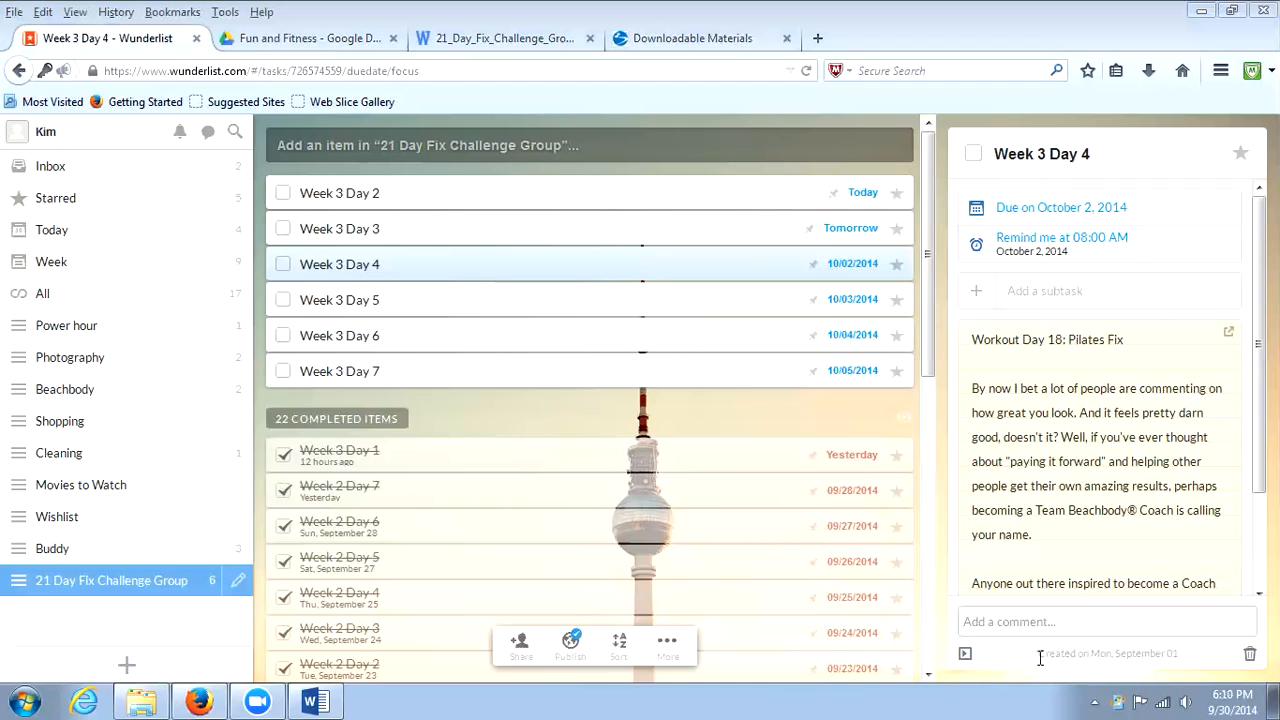
click(966, 656)
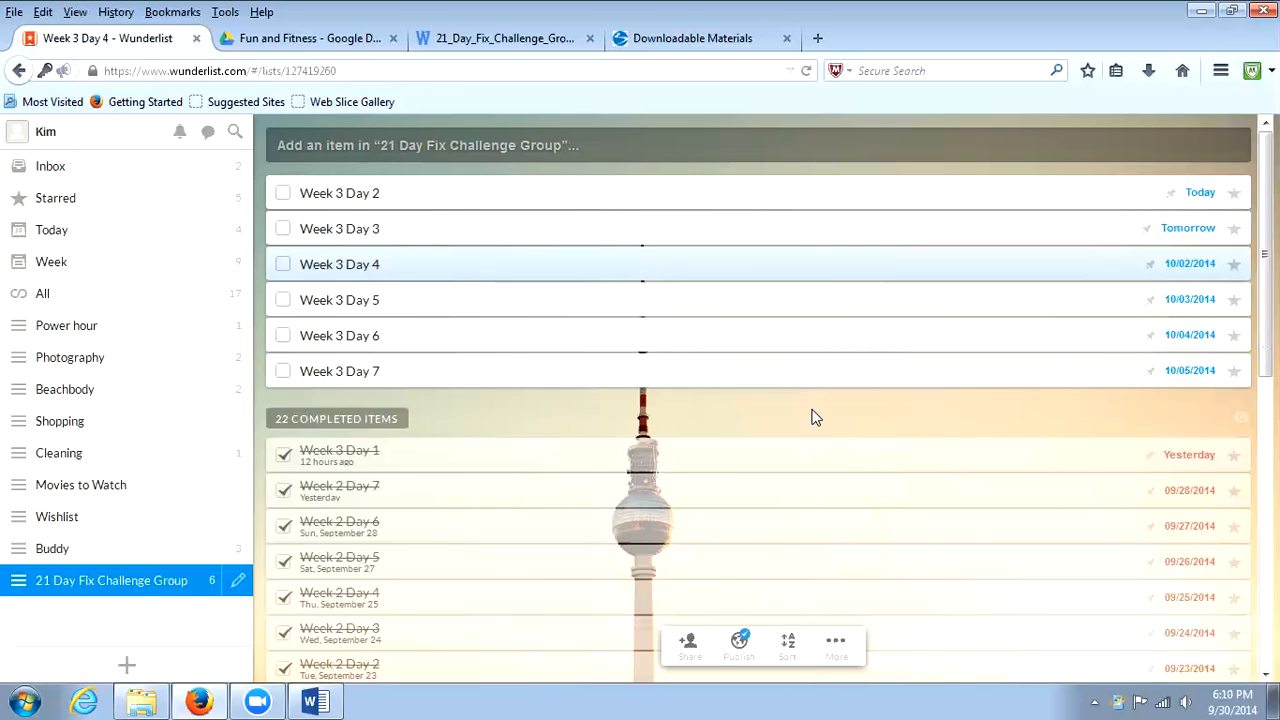
Open the Power Hour task in the Power hour list and review its checklist of subtasks.
key(Down)
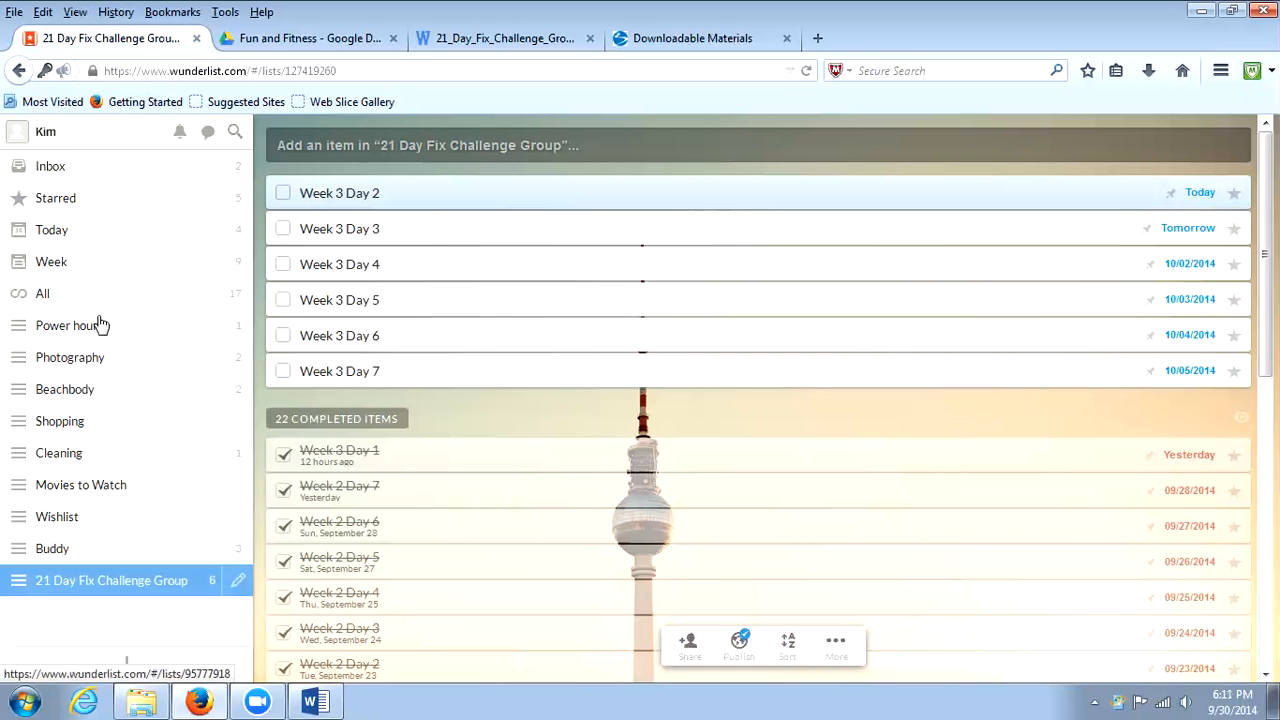
click(66, 328)
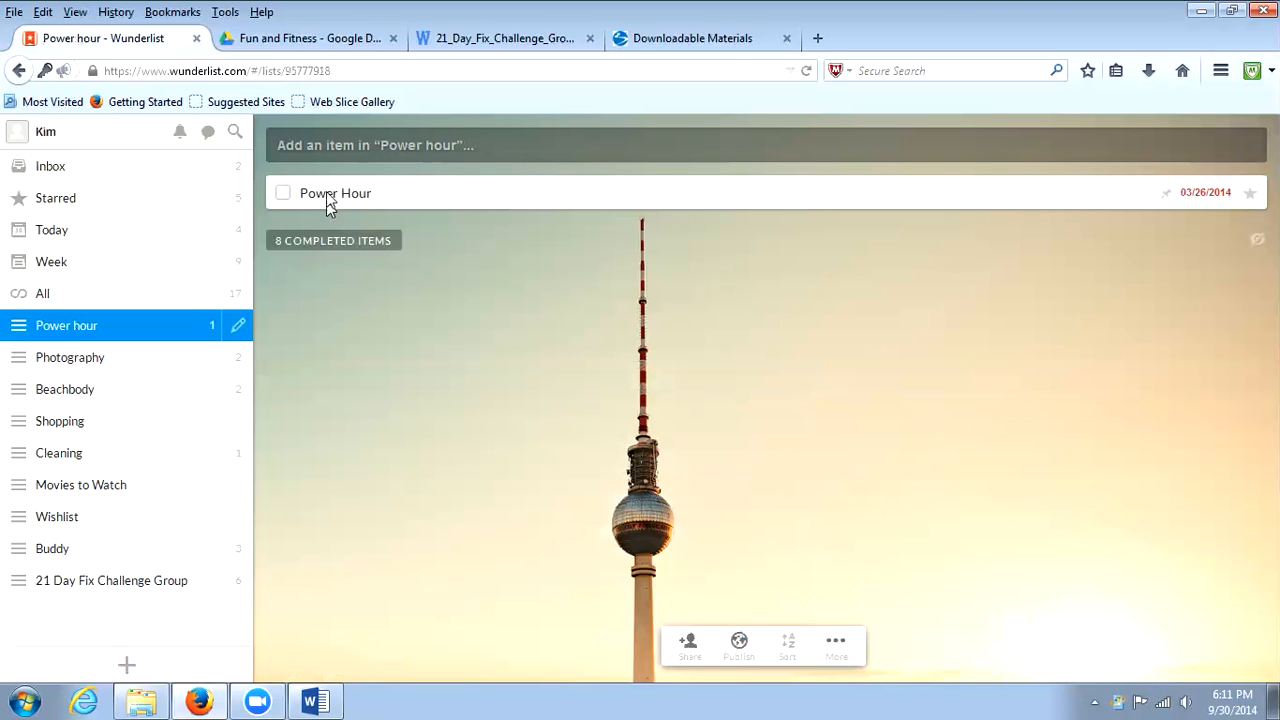
double_click(330, 195)
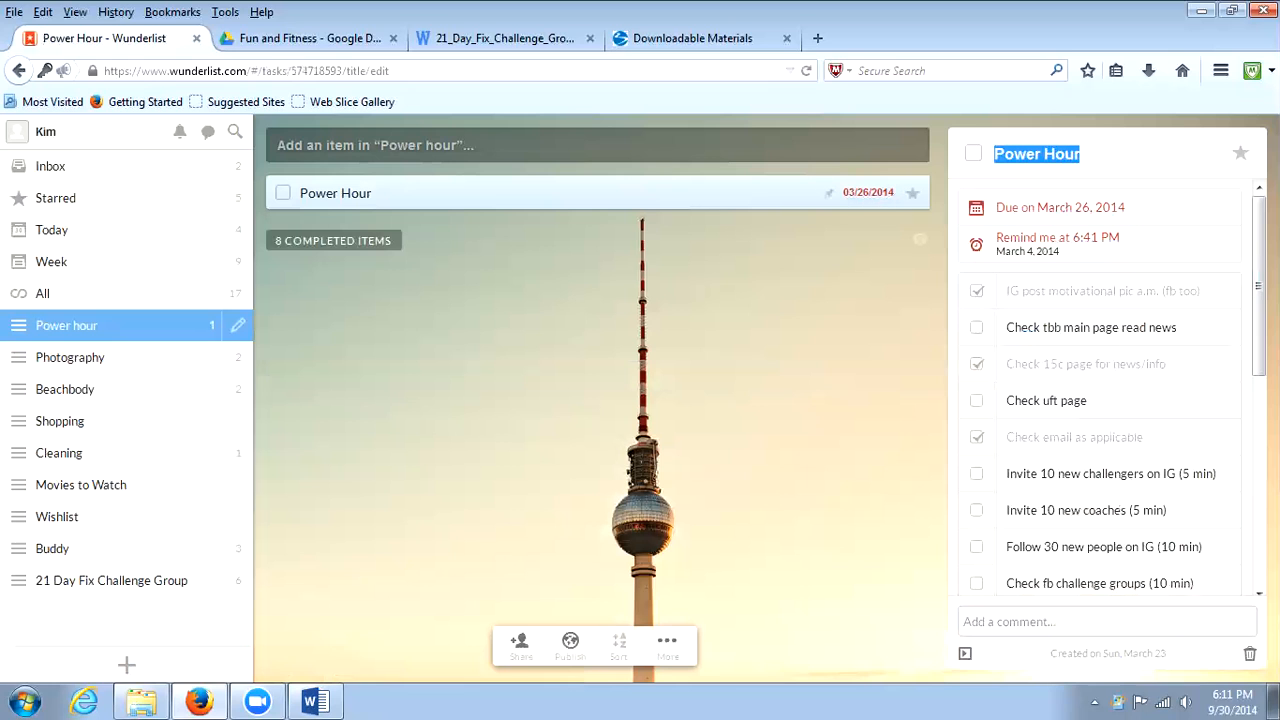
drag(1259, 286, 1259, 440)
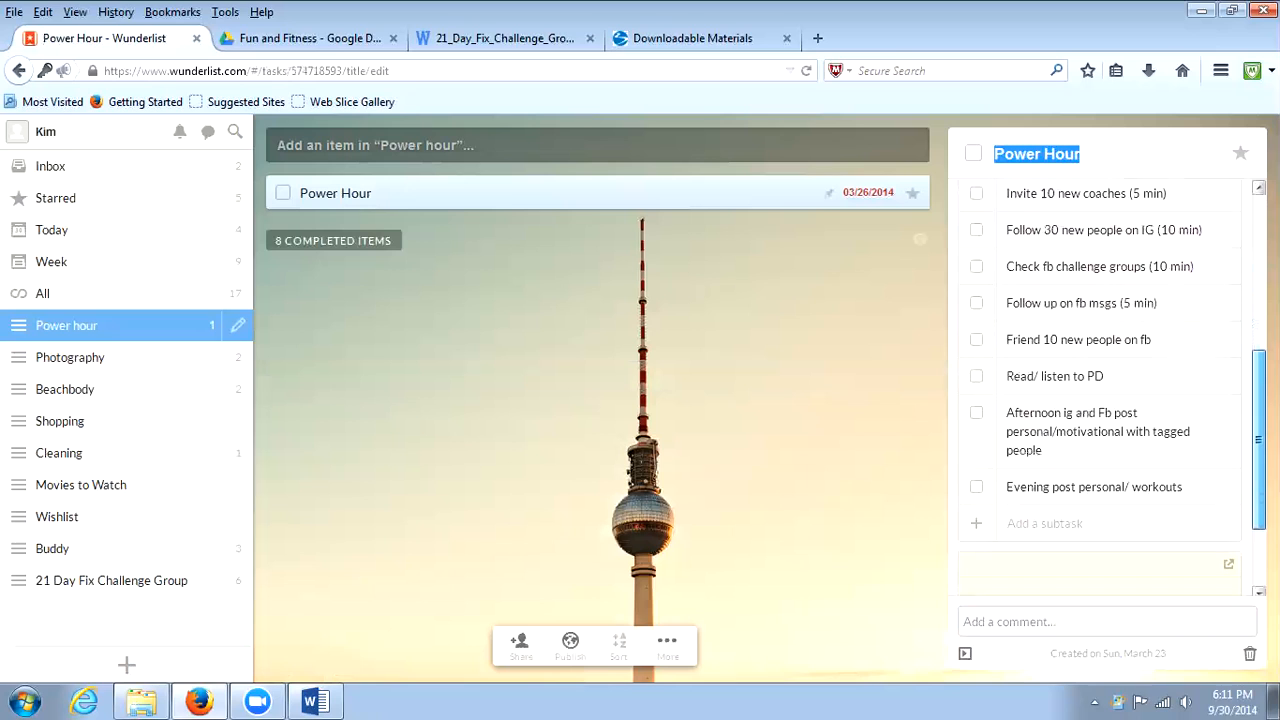
Add a subtask named "Test Sub Task" at the end of the Power Hour task's checklist.
click(1033, 527)
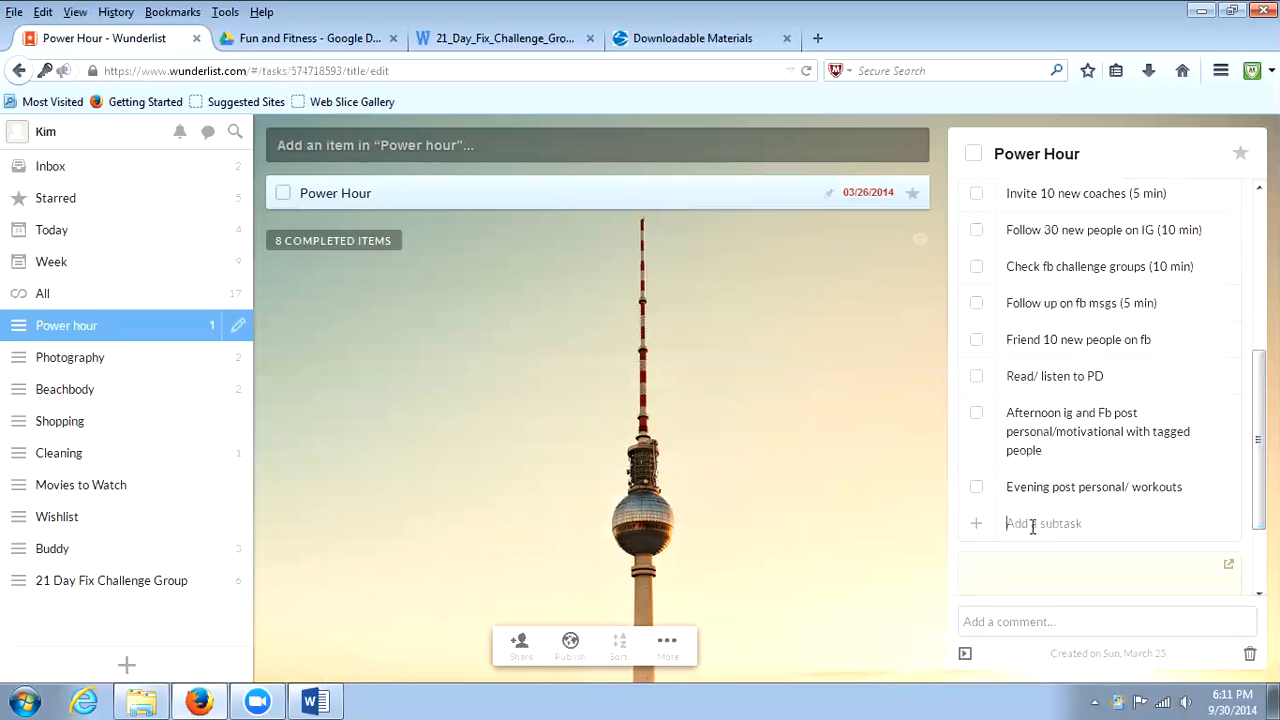
text(tEST)
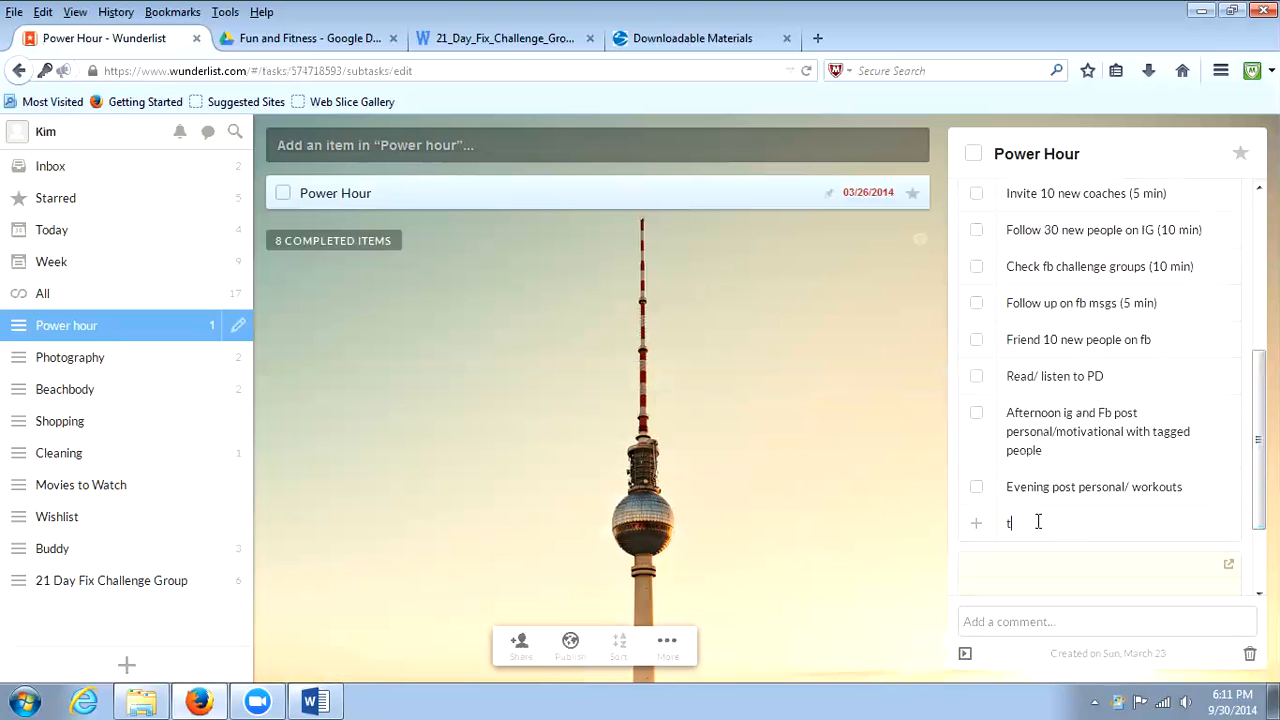
key(BackSpace)
key(BackSpace)
key(BackSpace)
key(BackSpace)
text(Test Sub Task)
key(Return)
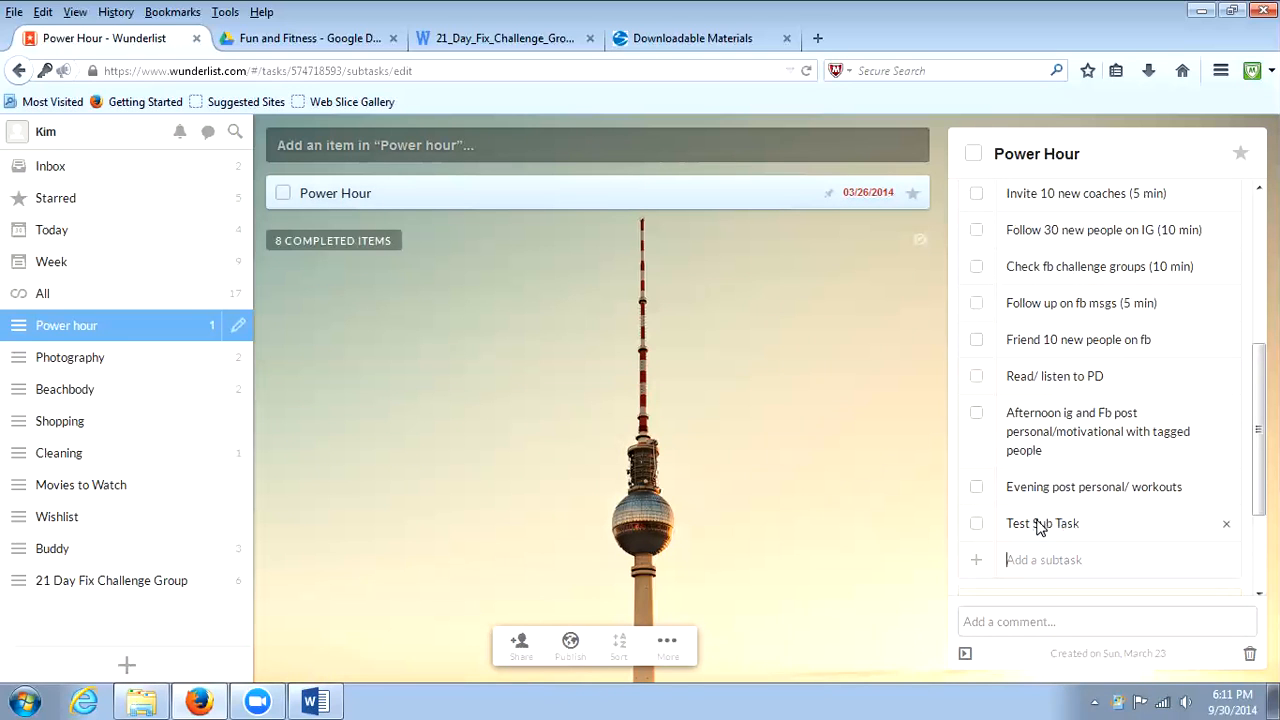
Permanently delete the "Test Sub Task" subtask and close the Power Hour task's details.
click(1226, 525)
click(1226, 525)
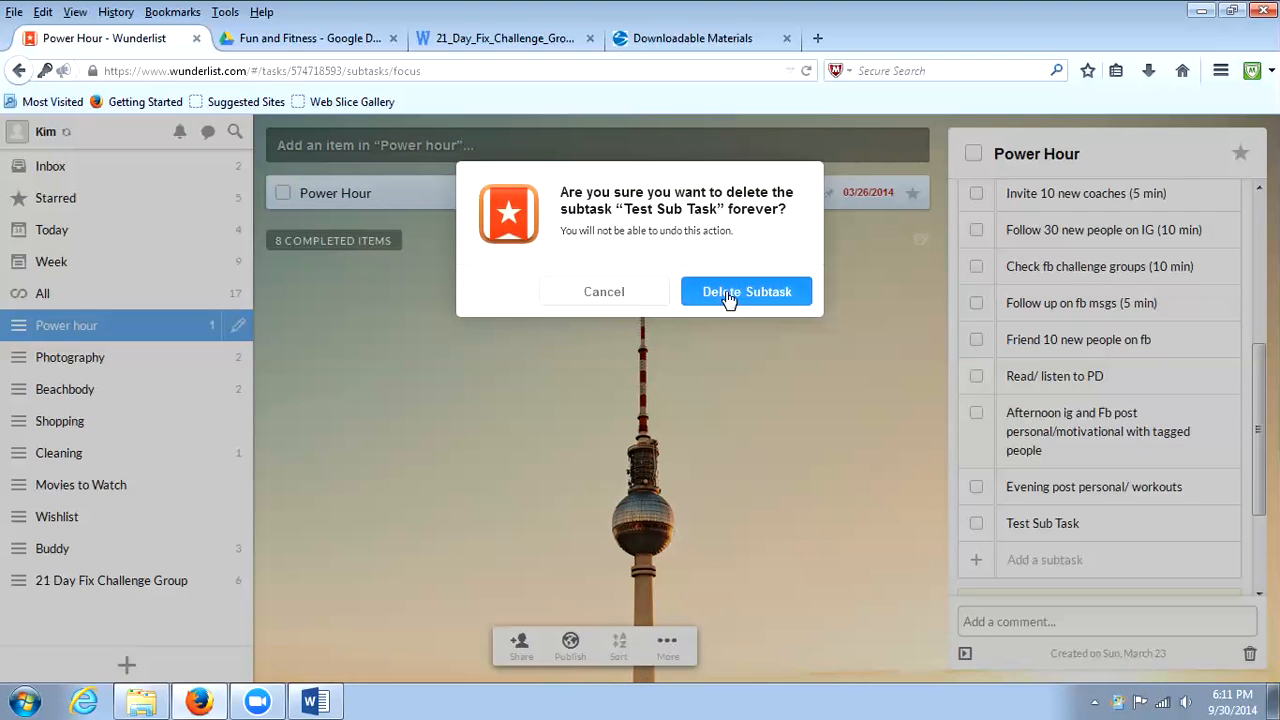
click(728, 294)
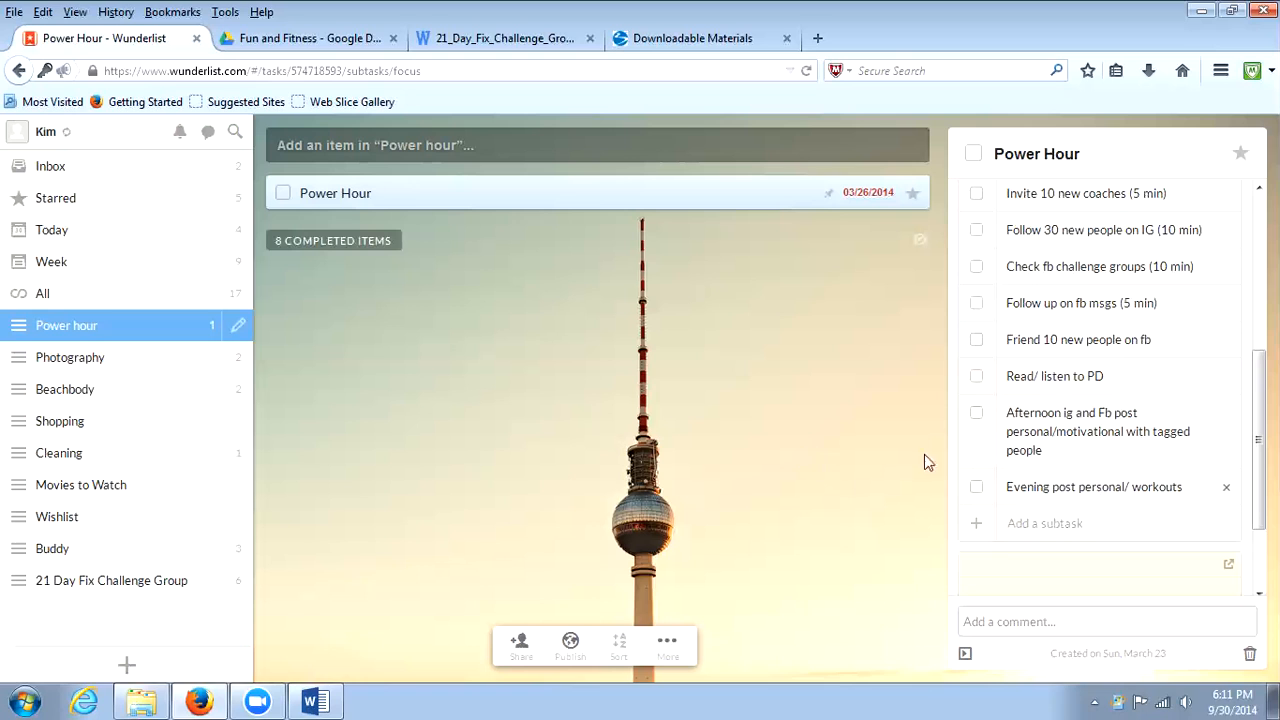
scroll(1058, 452, up, 3)
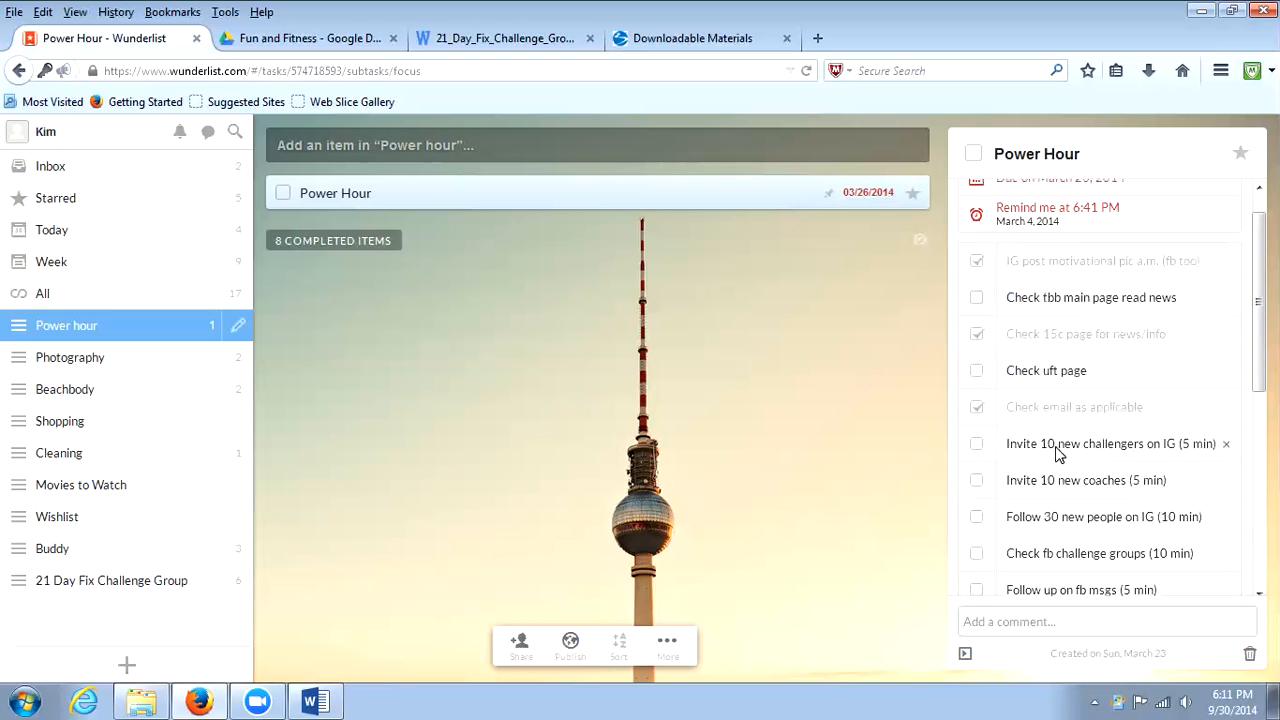
scroll(1058, 452, up, 1)
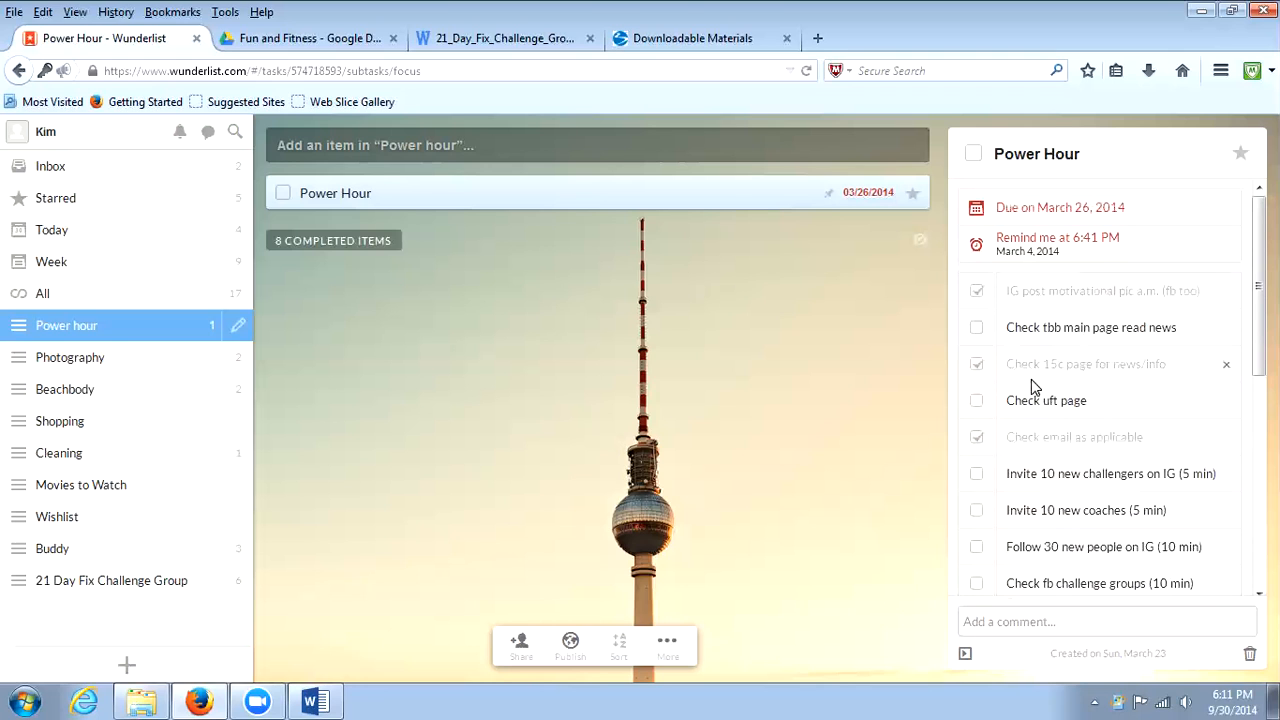
click(647, 382)
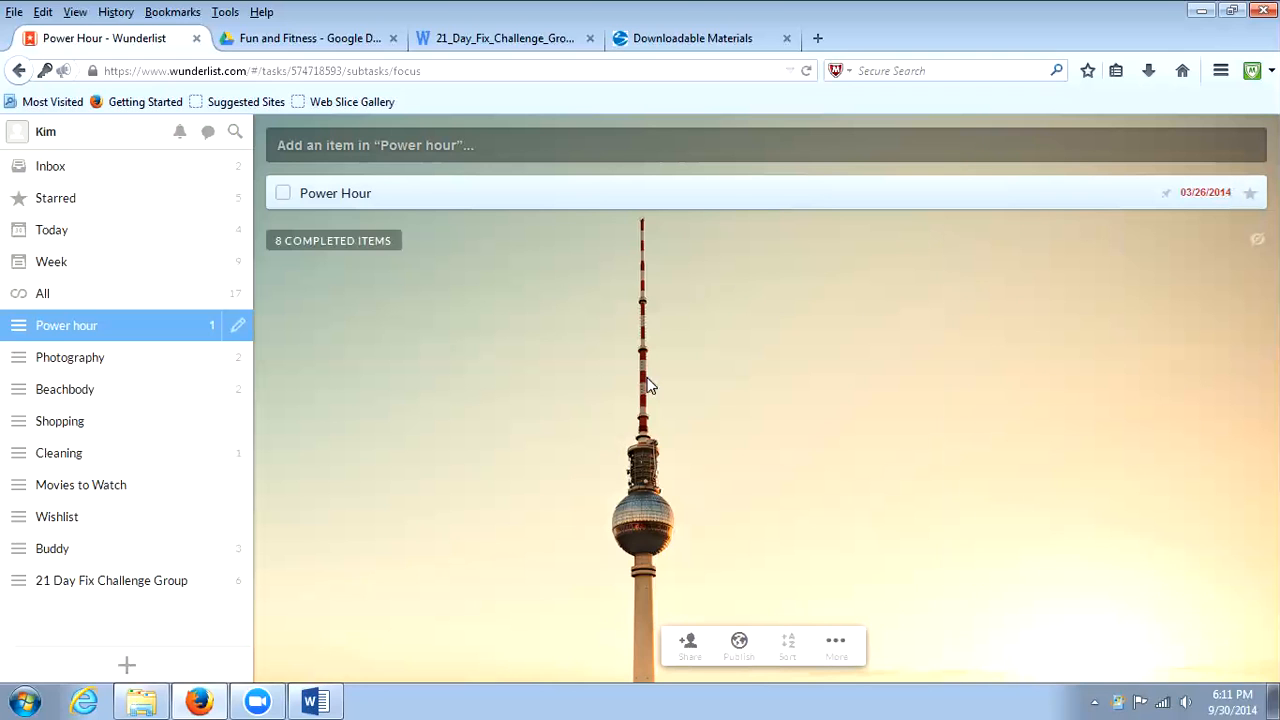